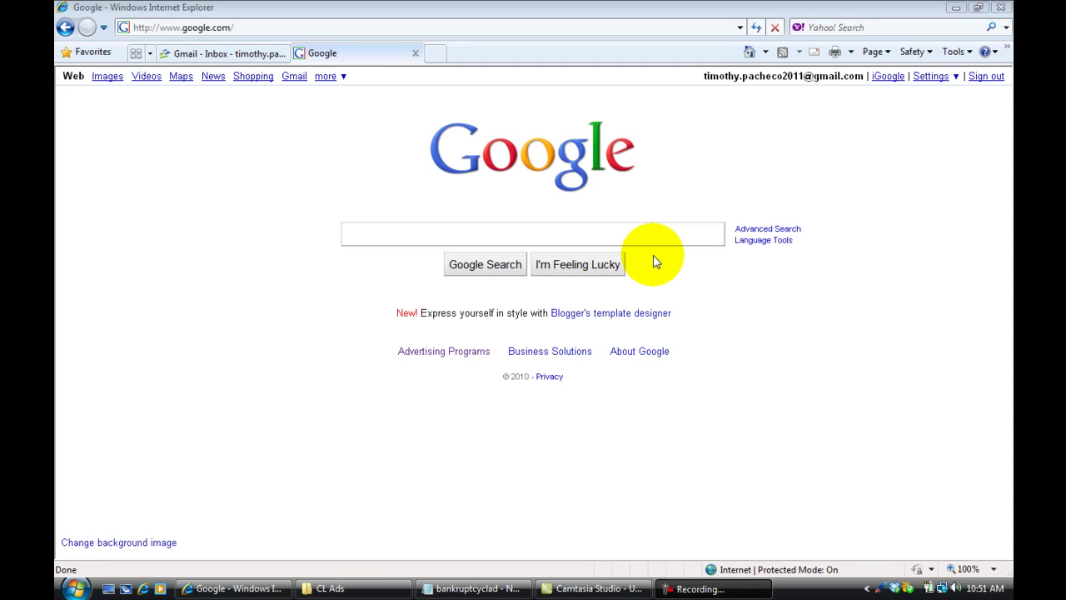
Step: Replace the Google address with craigslist.org to load the south coast Craigslist homepage
click(489, 28)
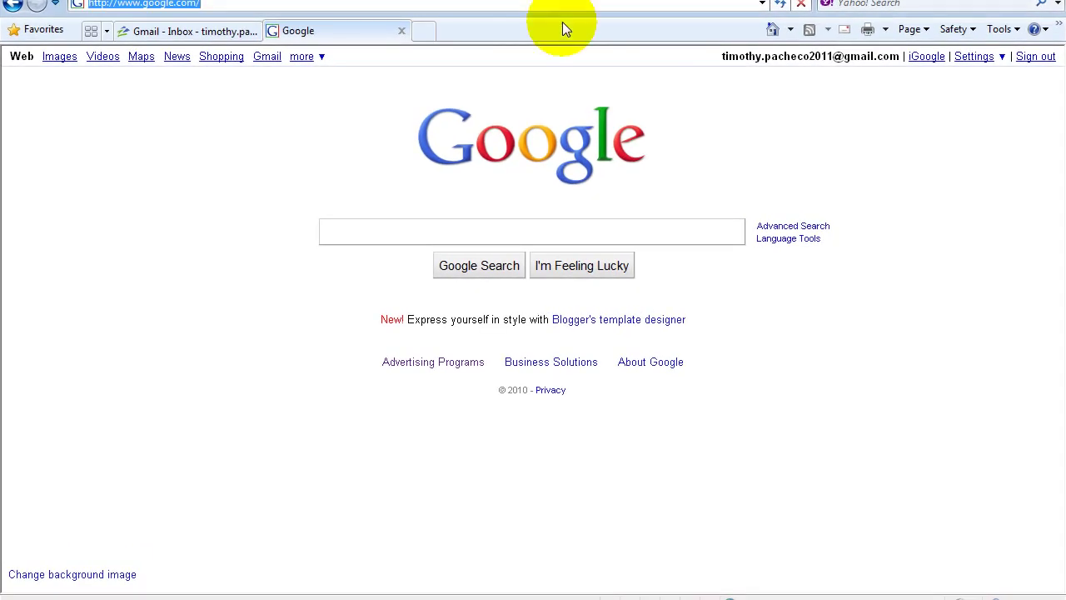
text(www.gra)
key(BackSpace)
key(BackSpace)
key(BackSpace)
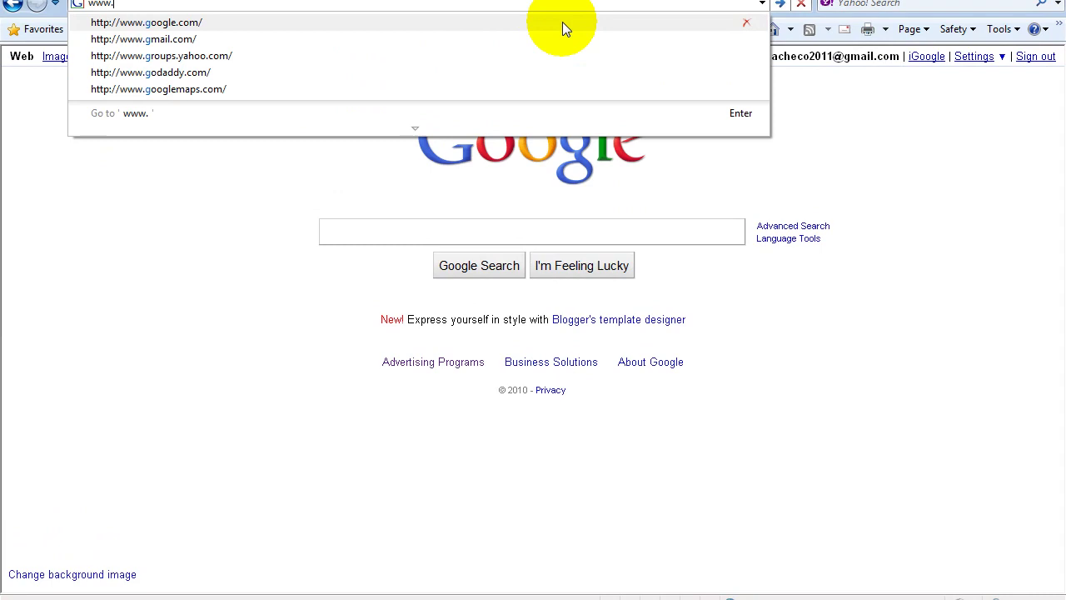
text(craigslist.org)
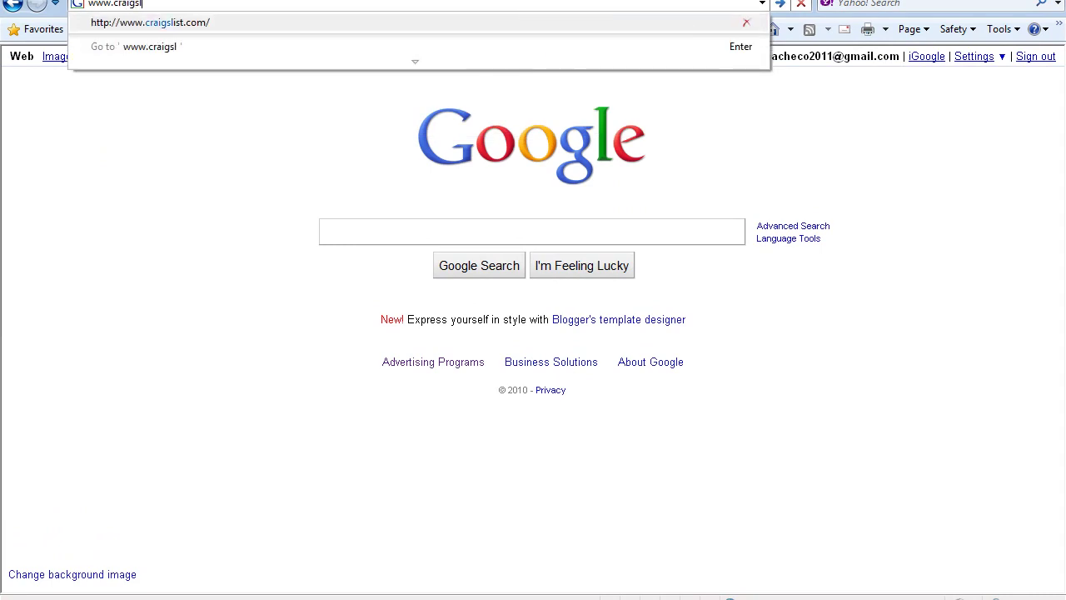
key(Return)
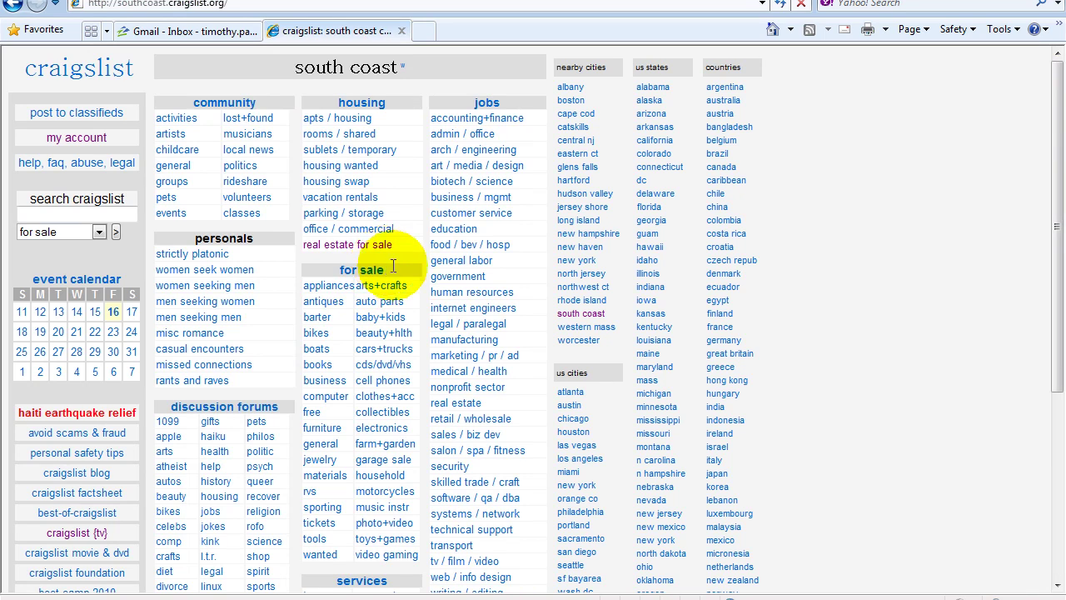
Step: Go to the Craigslist Account Log In page via the 'my account' link
click(581, 314)
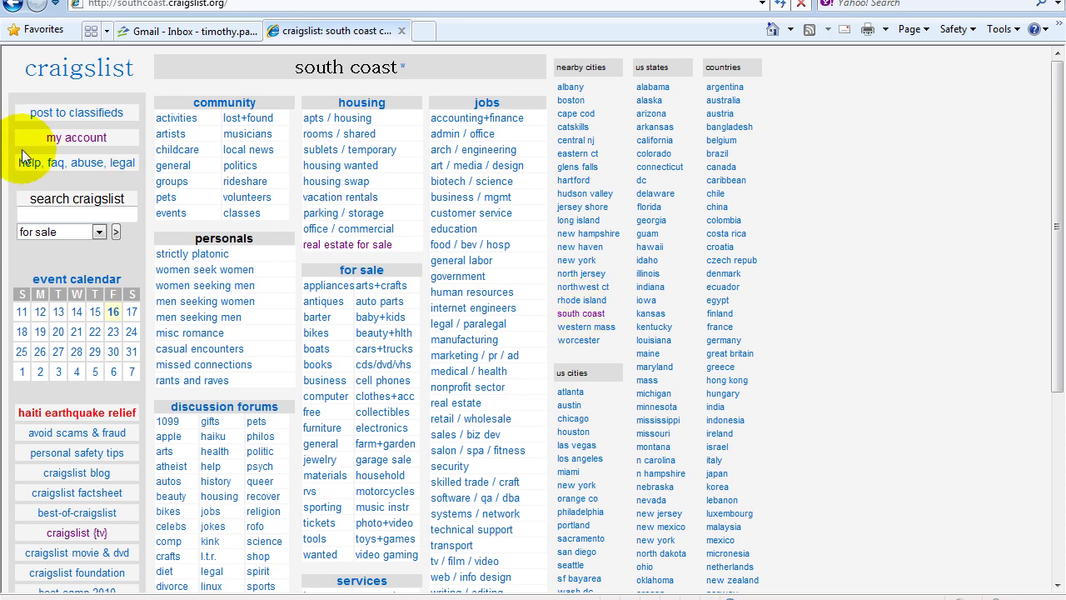
click(63, 143)
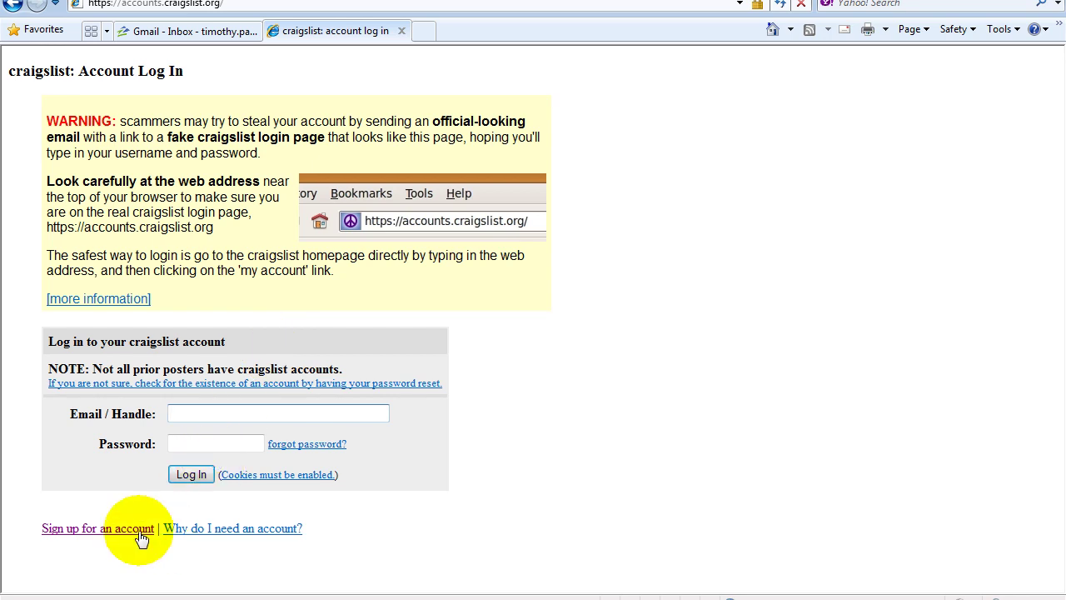
Step: Create a new Craigslist account with the Gmail address and the captcha words
click(58, 531)
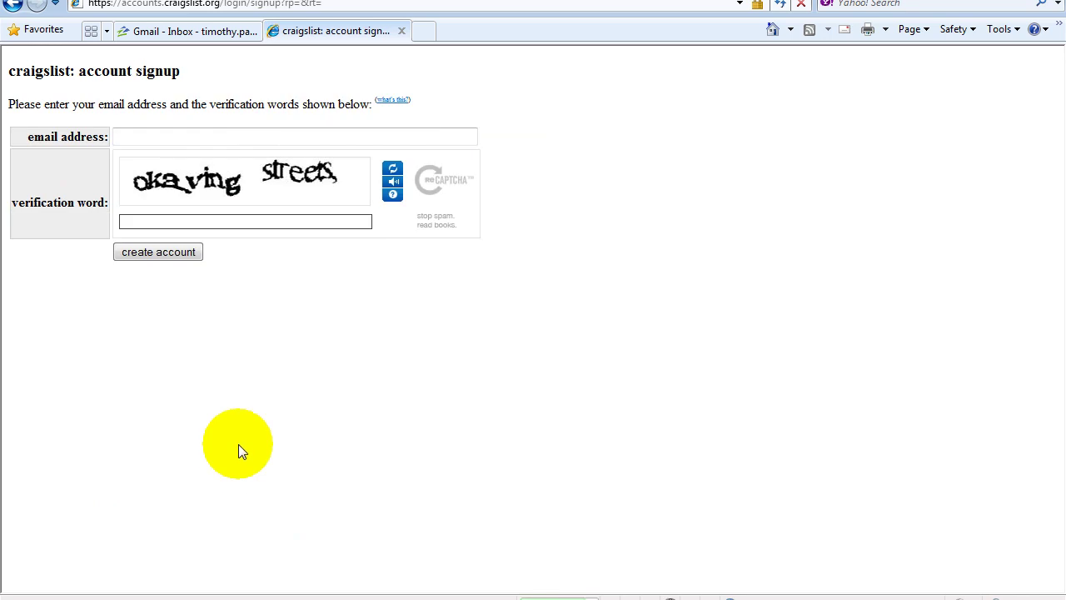
click(167, 137)
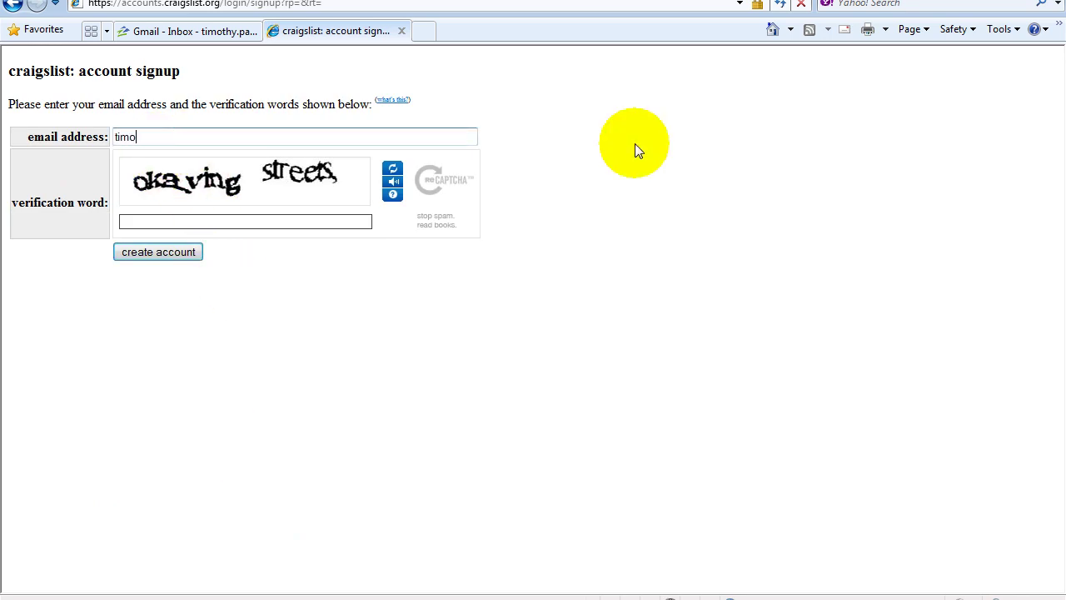
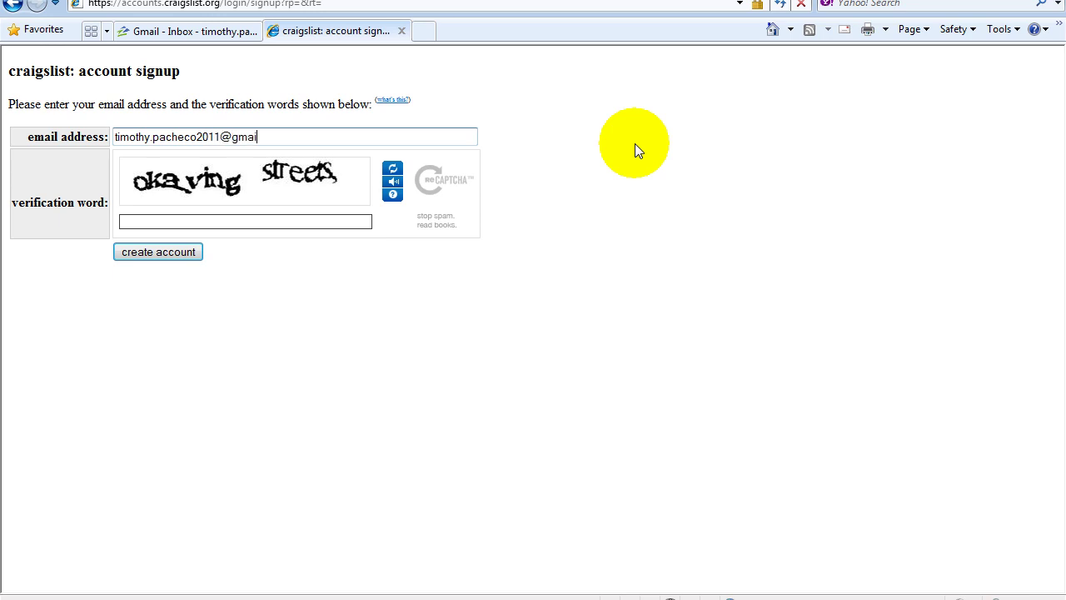
key(Tab)
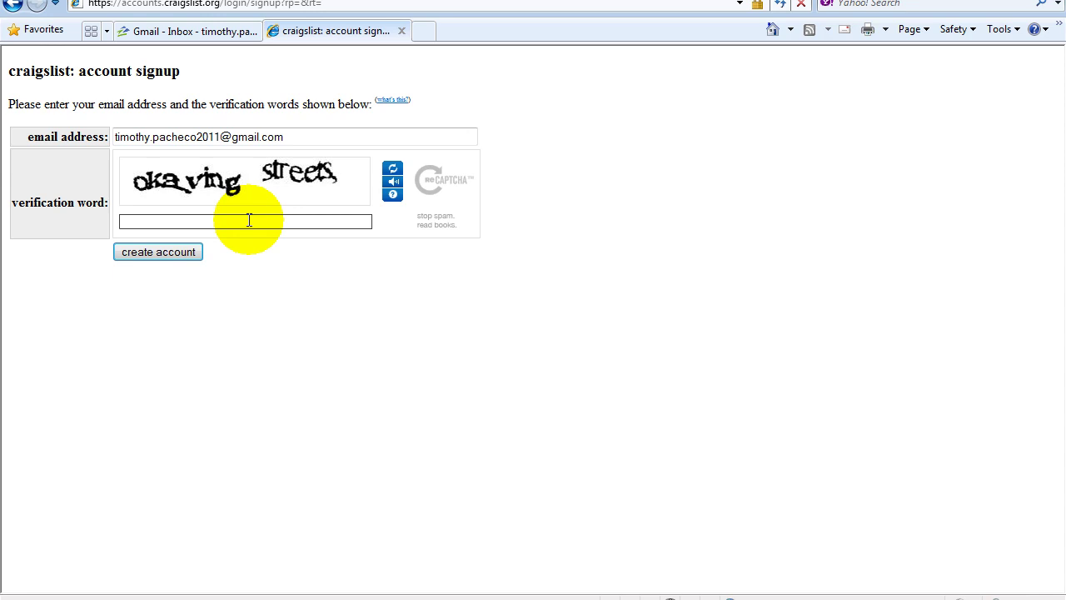
text(okaying streets,)
click(169, 255)
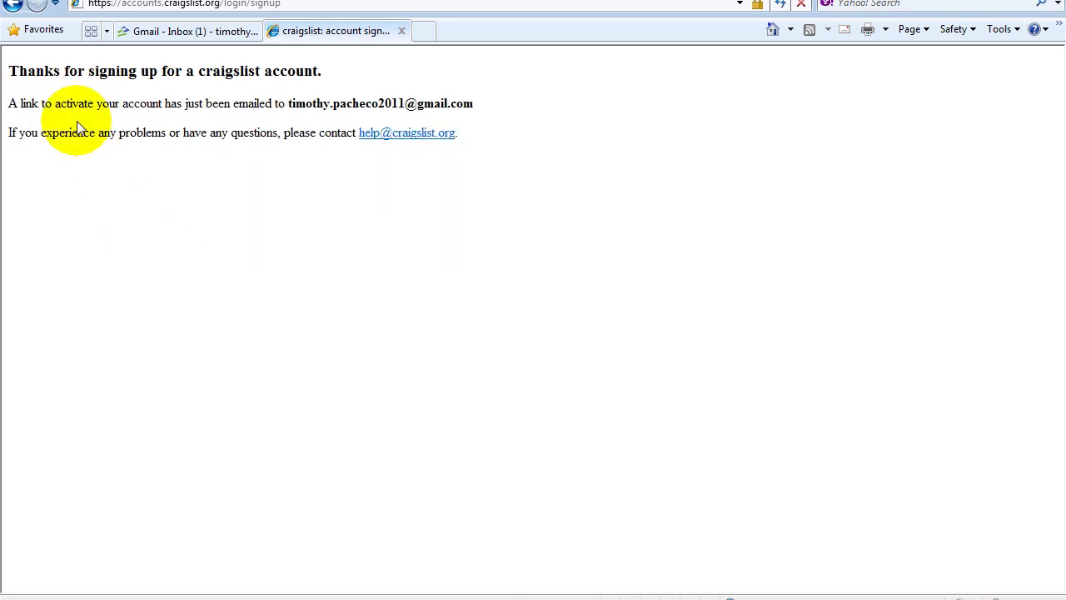
Step: Open the 'craigslist.org: New Craigslist Account' email in the Gmail inbox
click(161, 37)
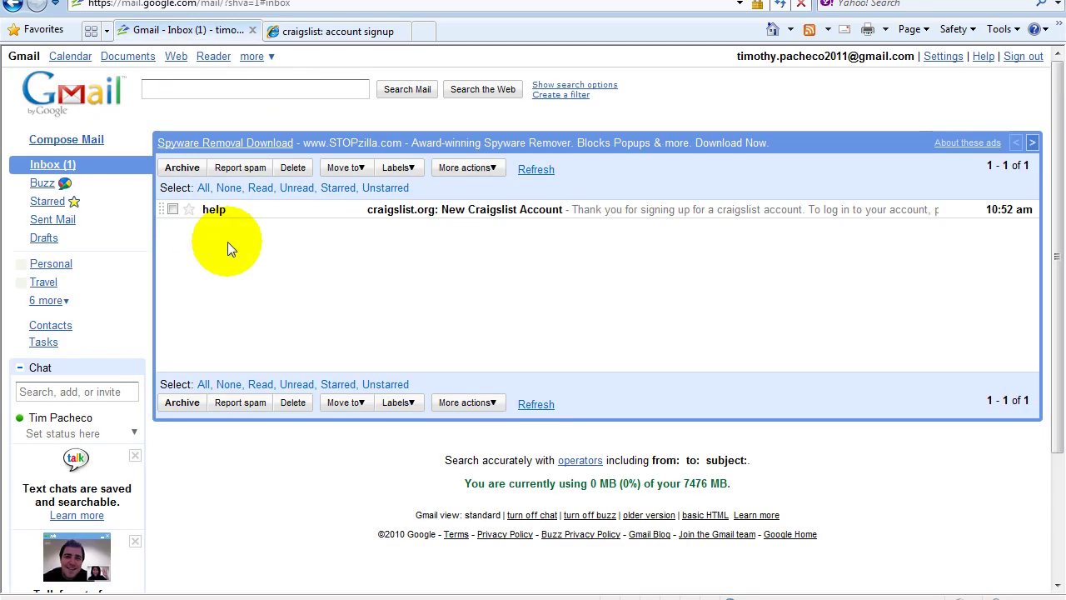
click(458, 217)
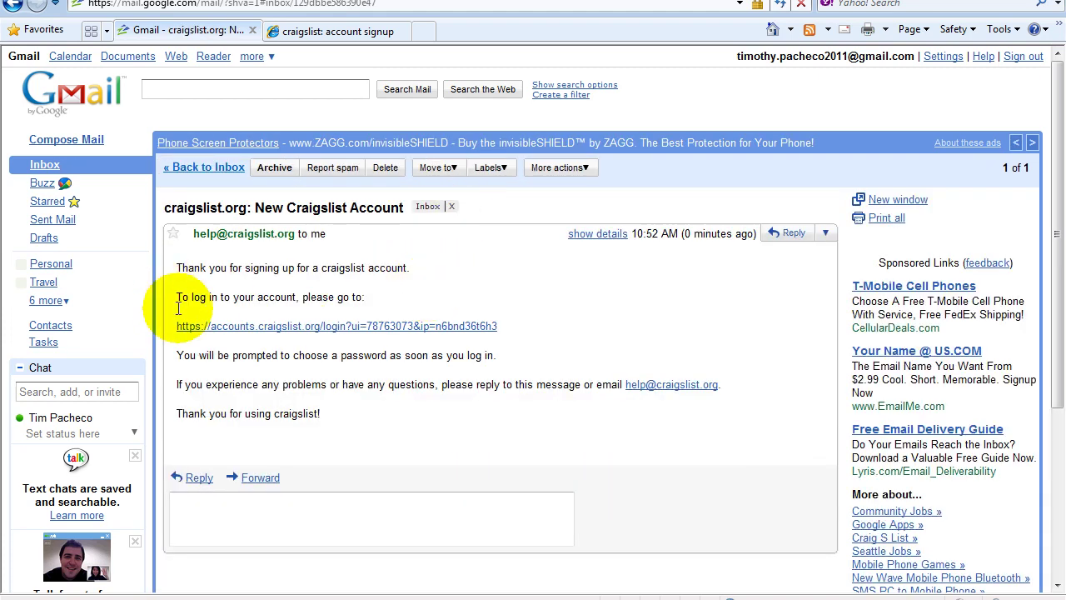
Step: Follow the email's login link, set the new account password twice, and log in
click(254, 329)
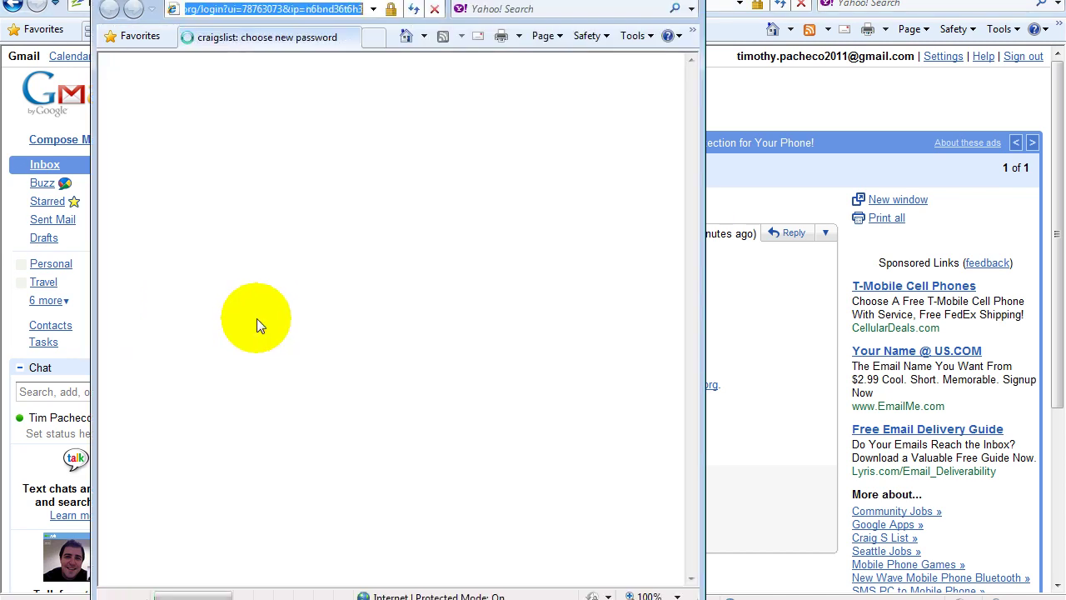
click(284, 111)
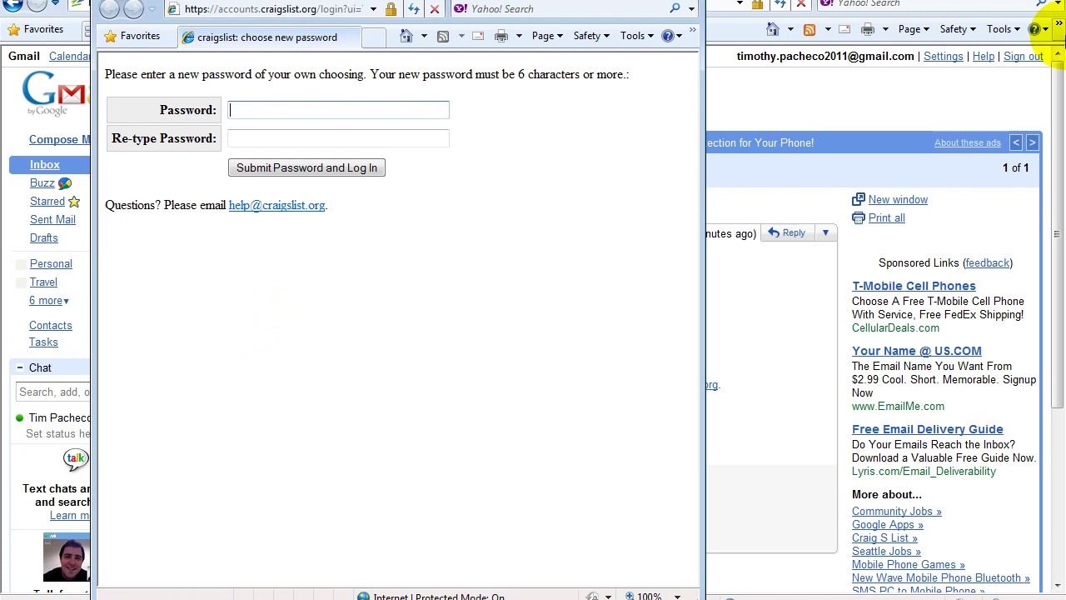
text(p)
text(•••)
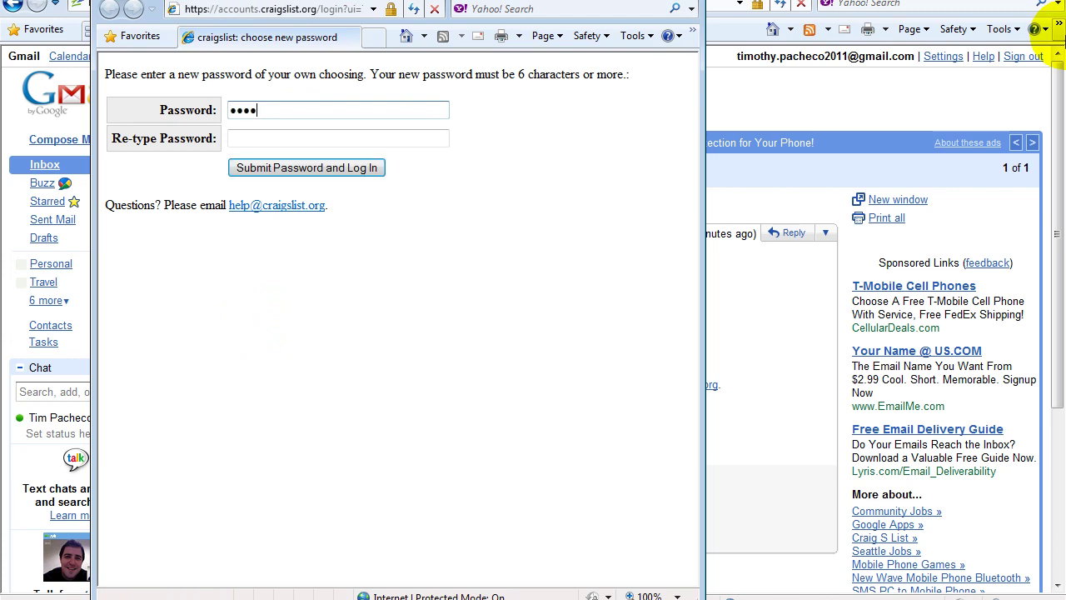
text(••••••••)
key(Tab)
text(•••)
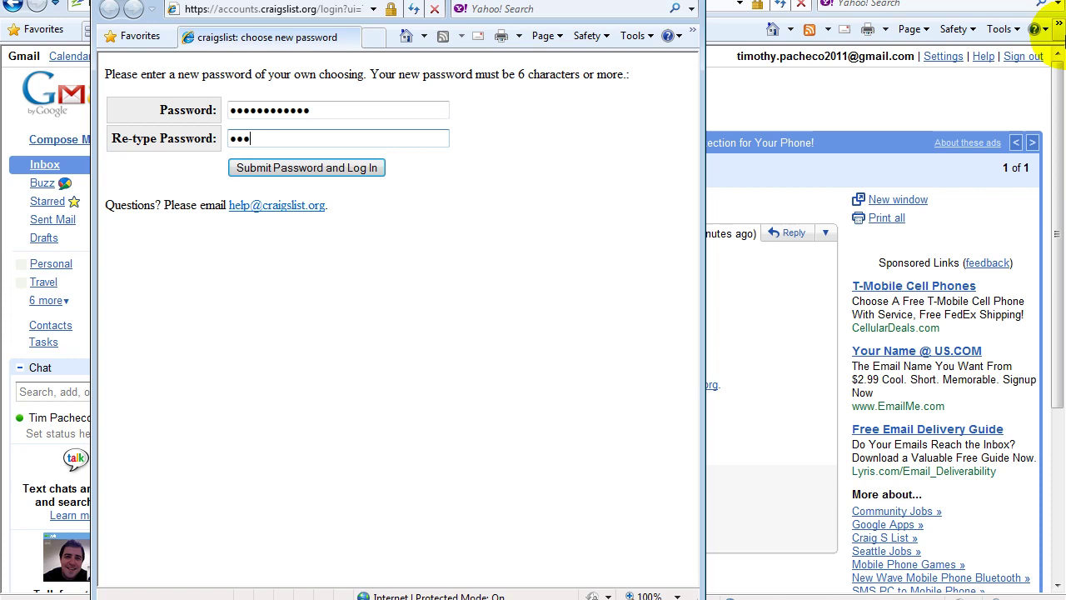
text(••••••••)
click(358, 171)
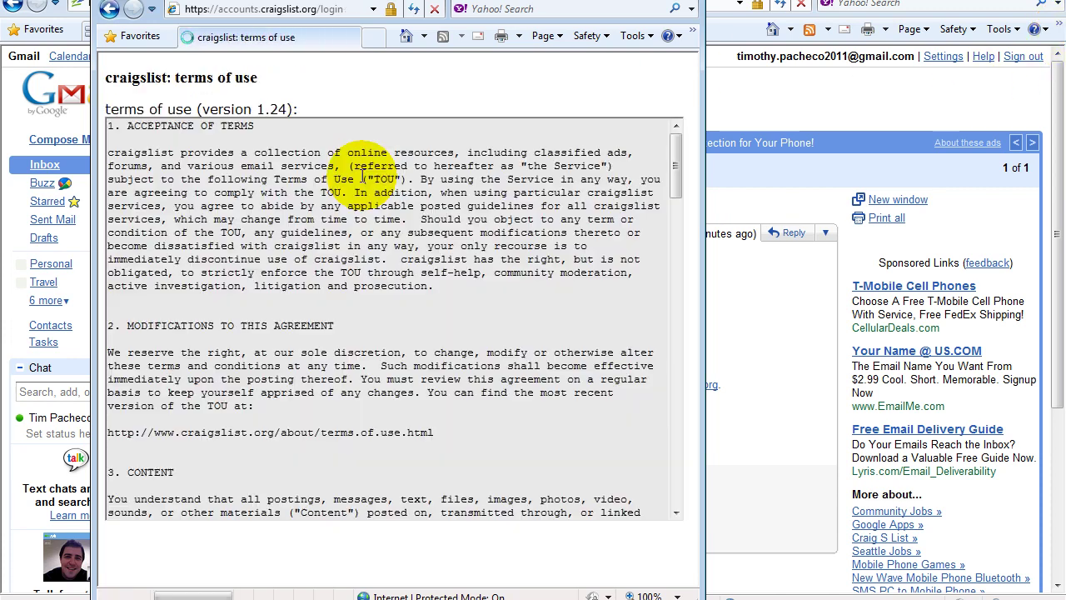
Step: Accept the Craigslist terms of use to reach the account home page
scroll(238, 133, down, 15)
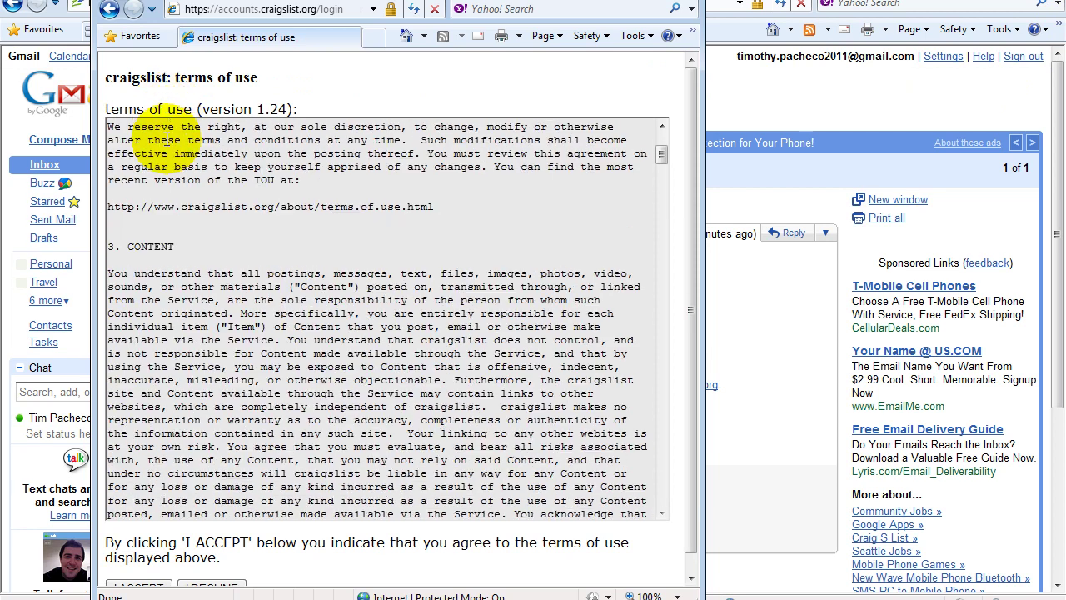
scroll(458, 552, down, 1)
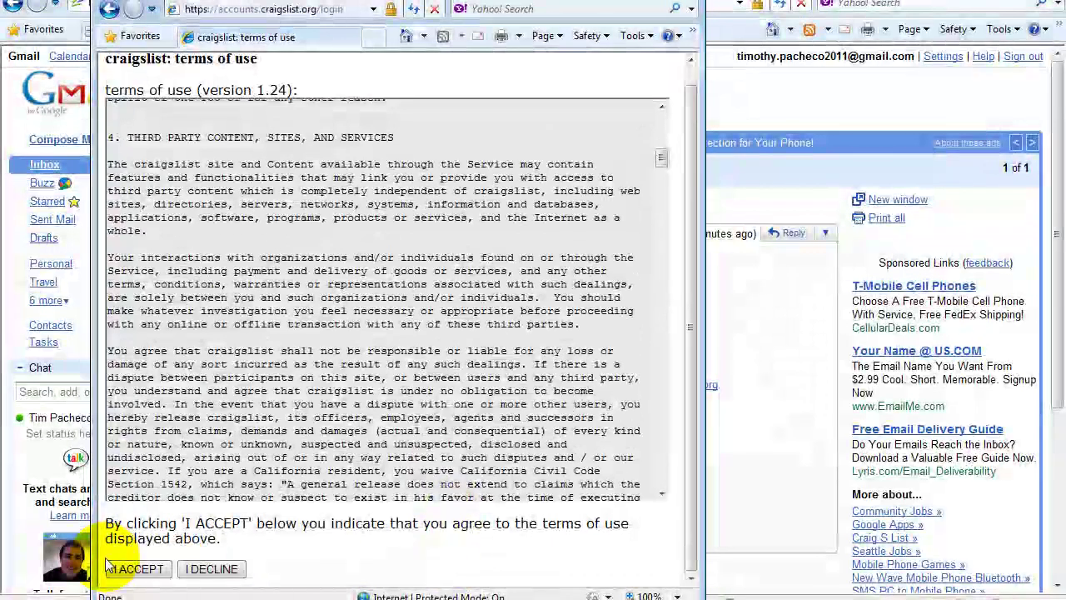
click(138, 569)
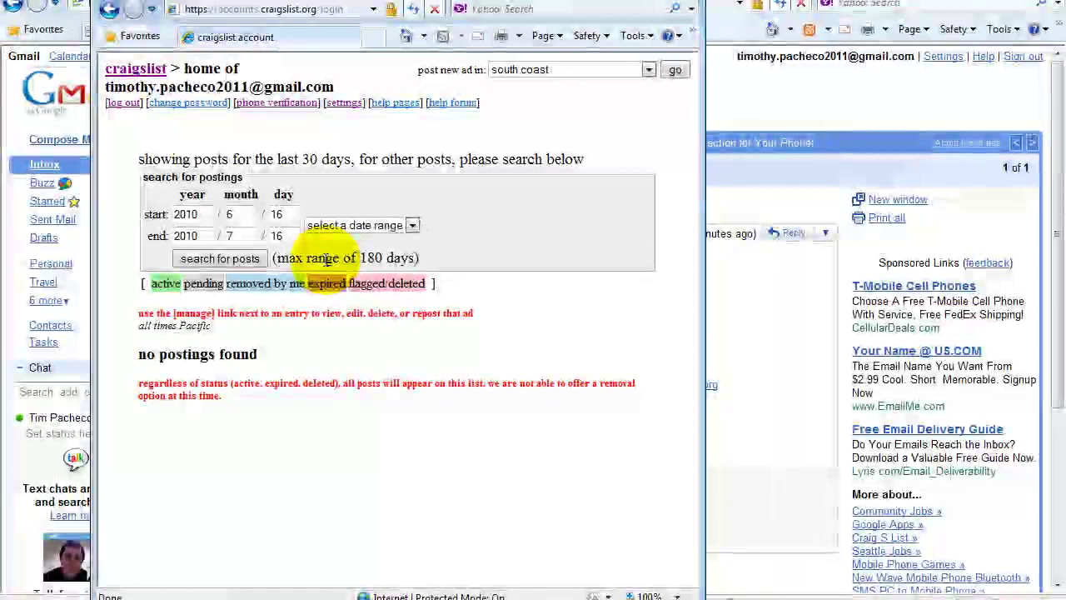
Step: Maximize the Internet Explorer window showing the Craigslist account home page
double_click(245, 3)
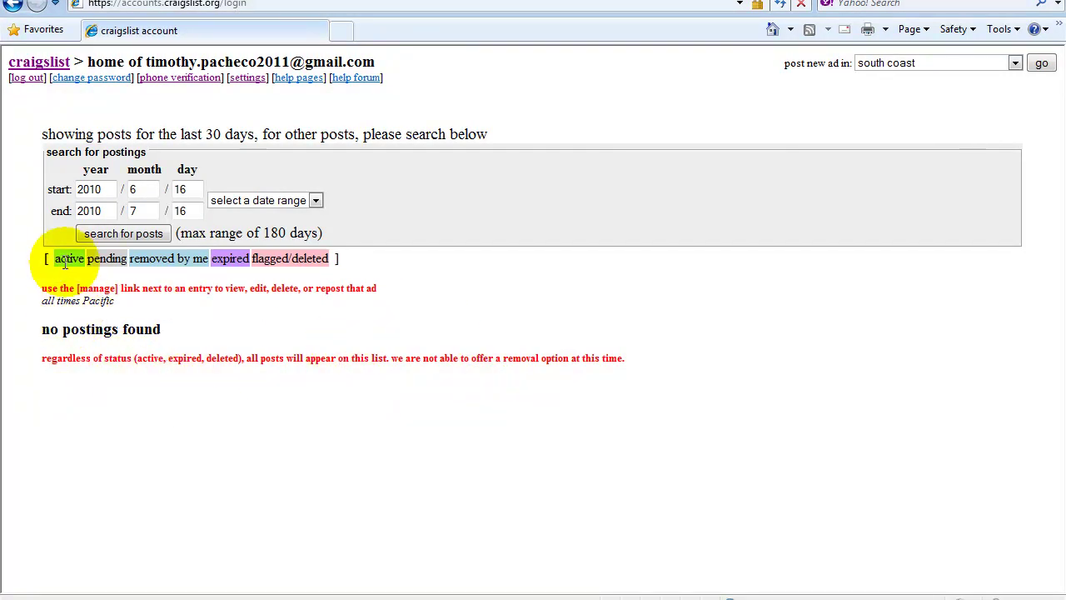
Step: Start phone verification and log in with the account e-mail and password
click(175, 79)
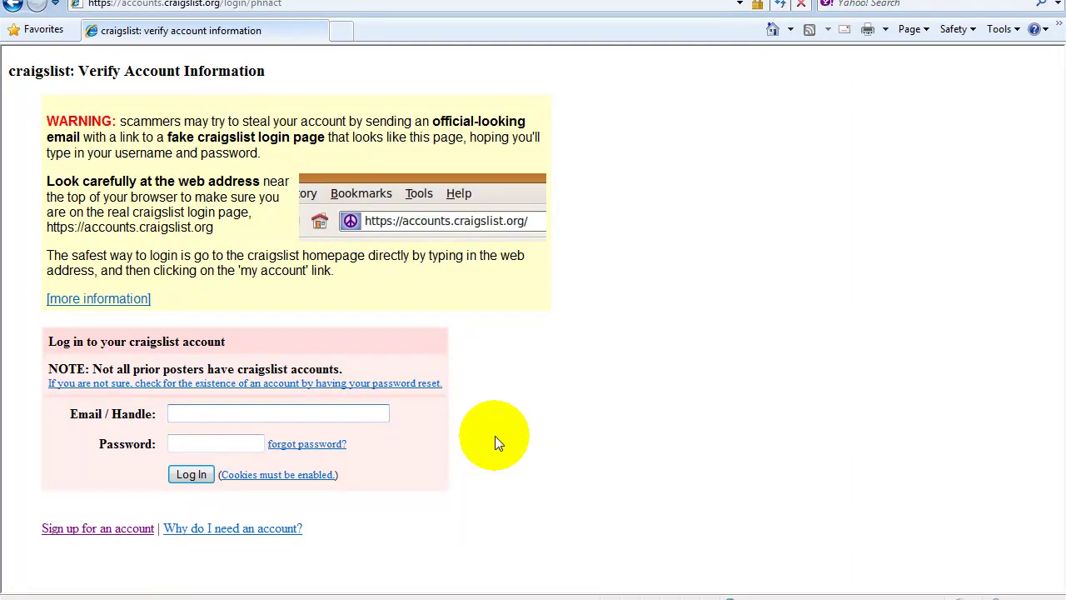
click(185, 414)
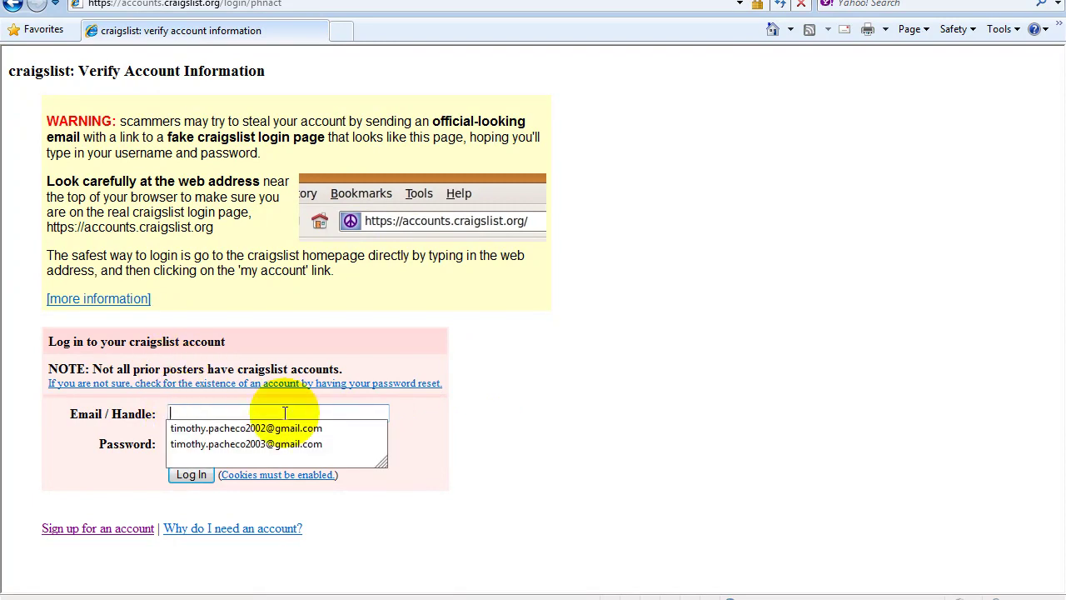
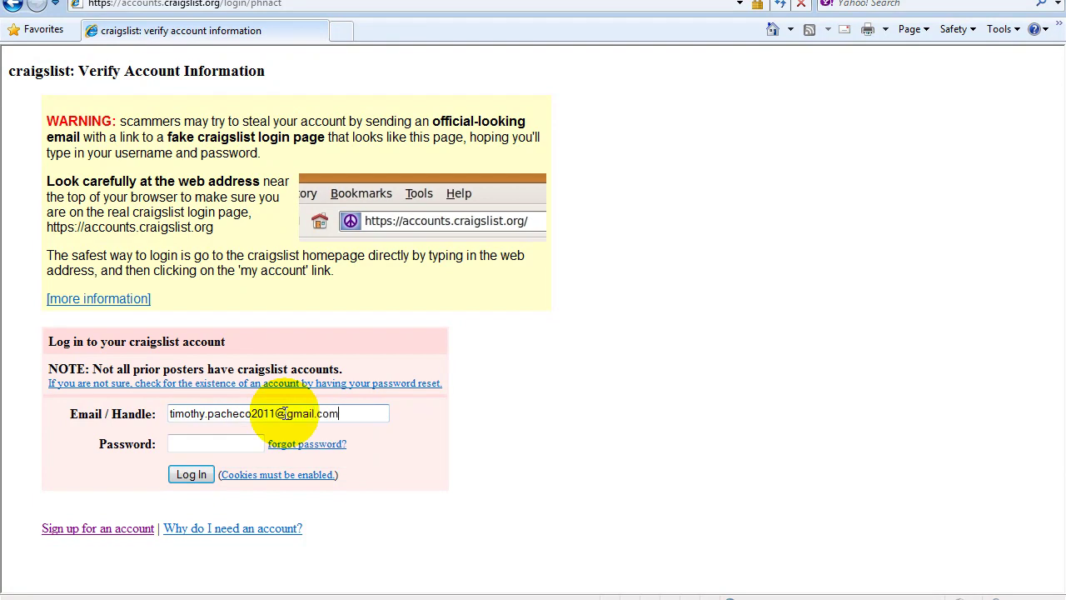
key(Tab)
text(•••••••••••)
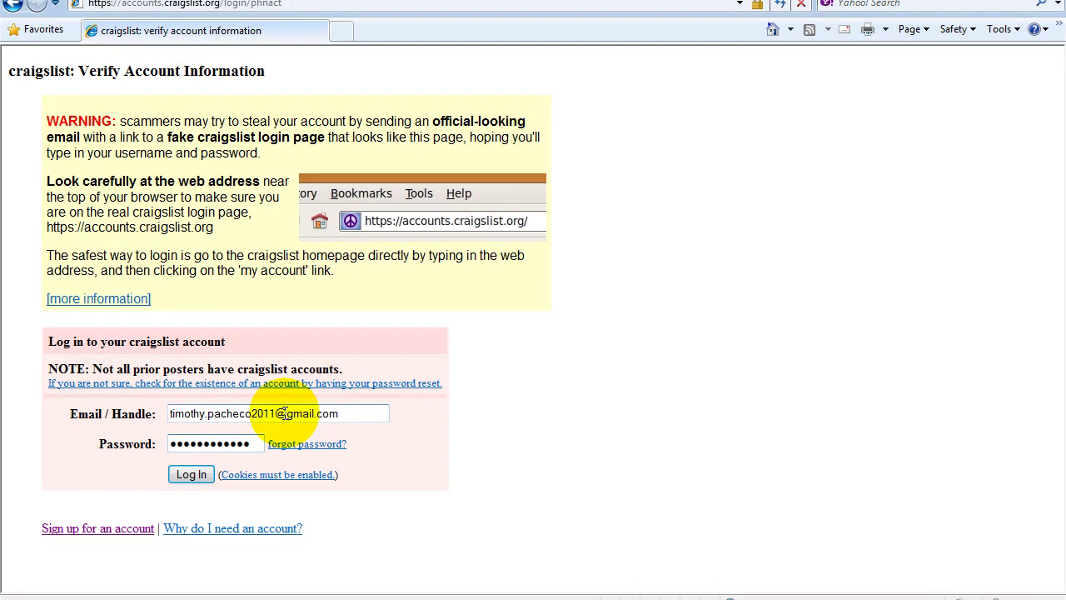
click(183, 477)
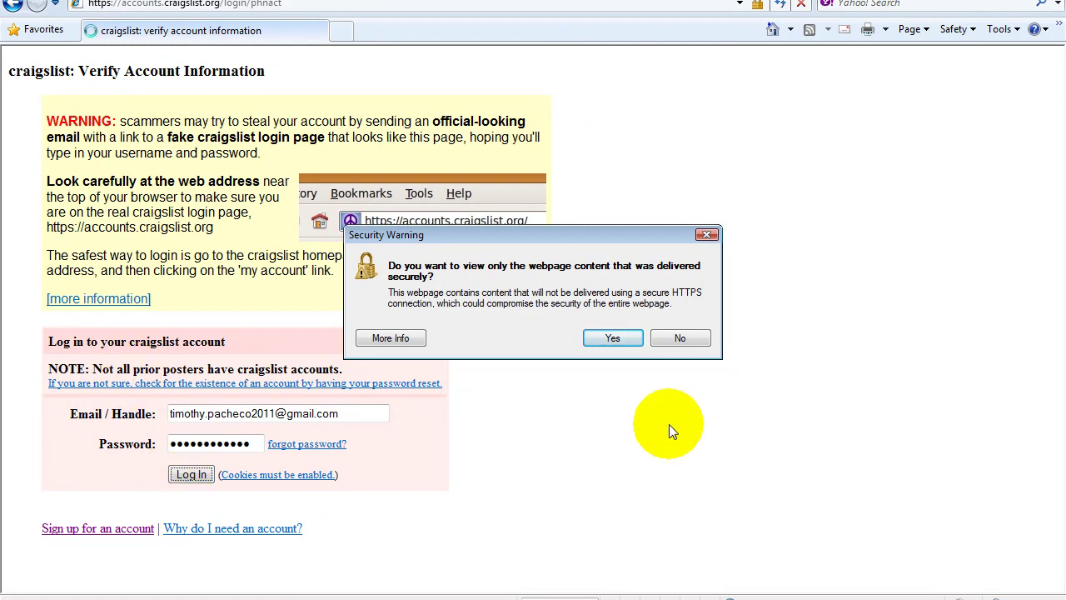
Step: Request an authorization-code phone call to the account's number, dismissing both security warnings
click(683, 342)
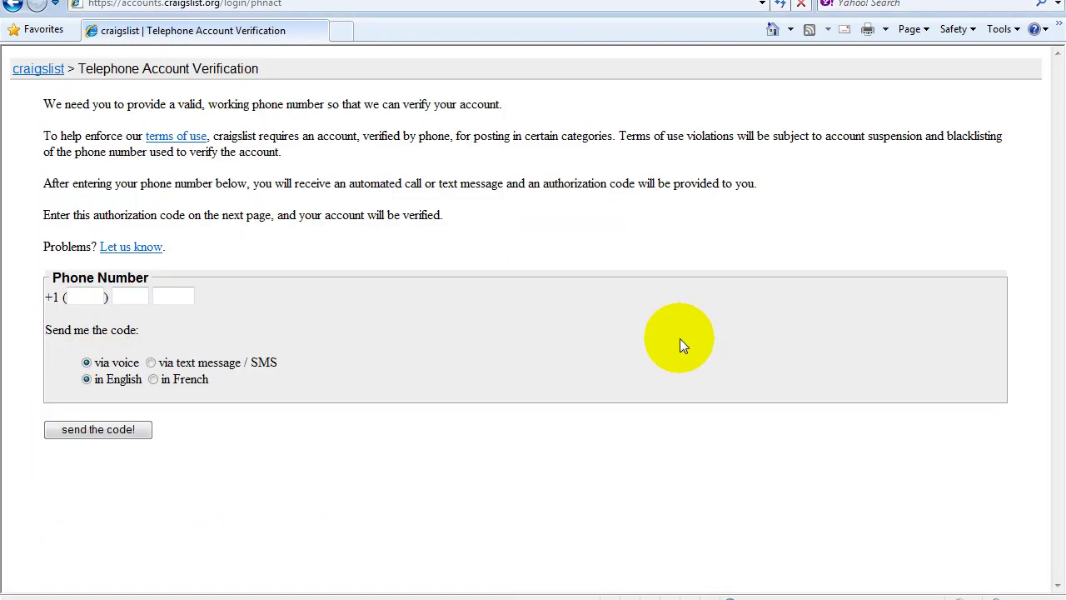
click(96, 299)
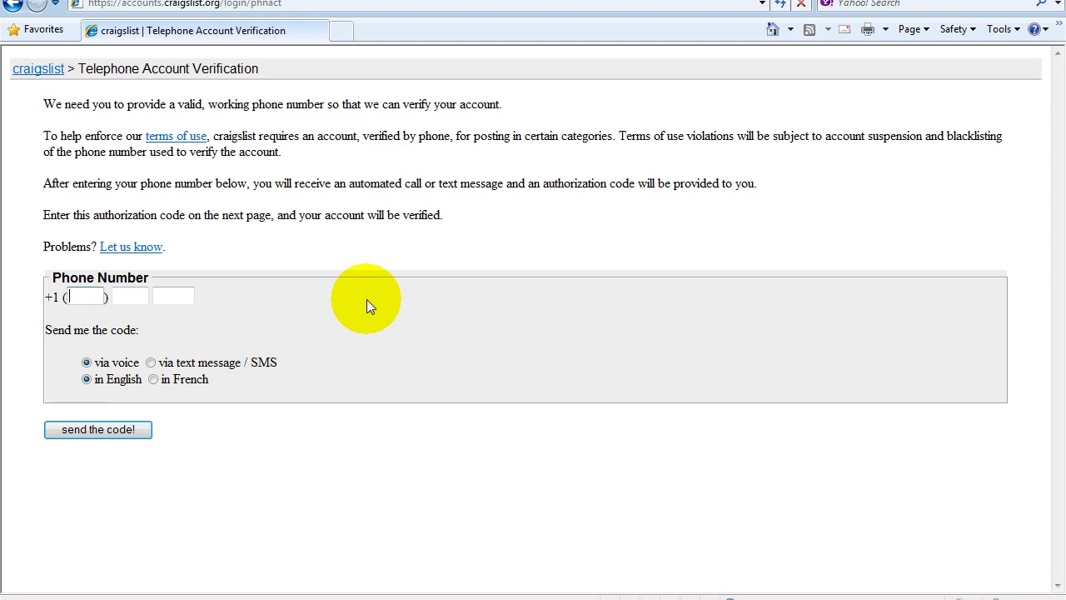
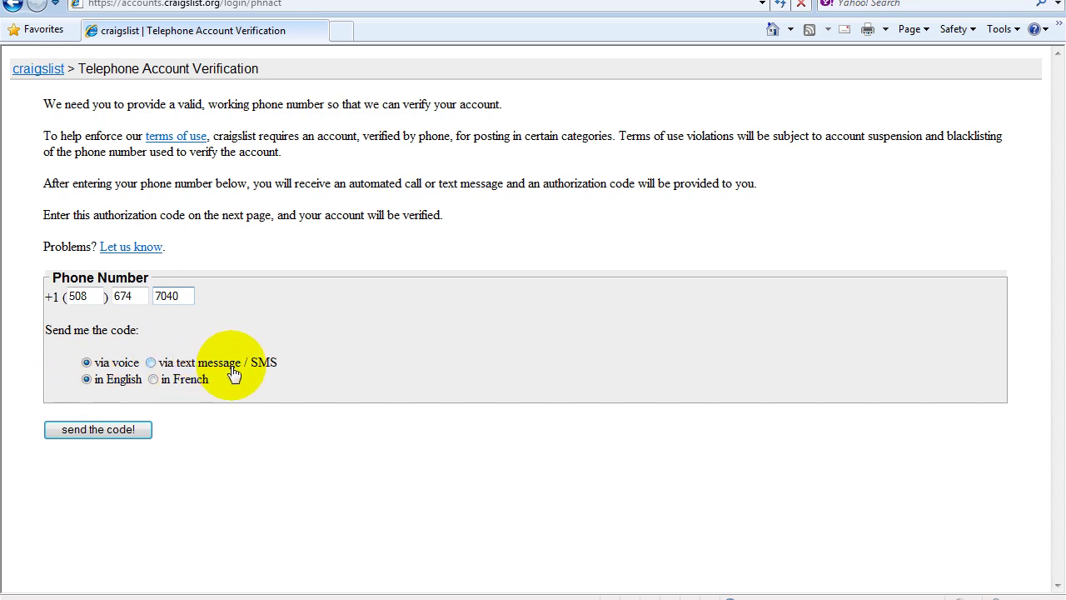
click(117, 430)
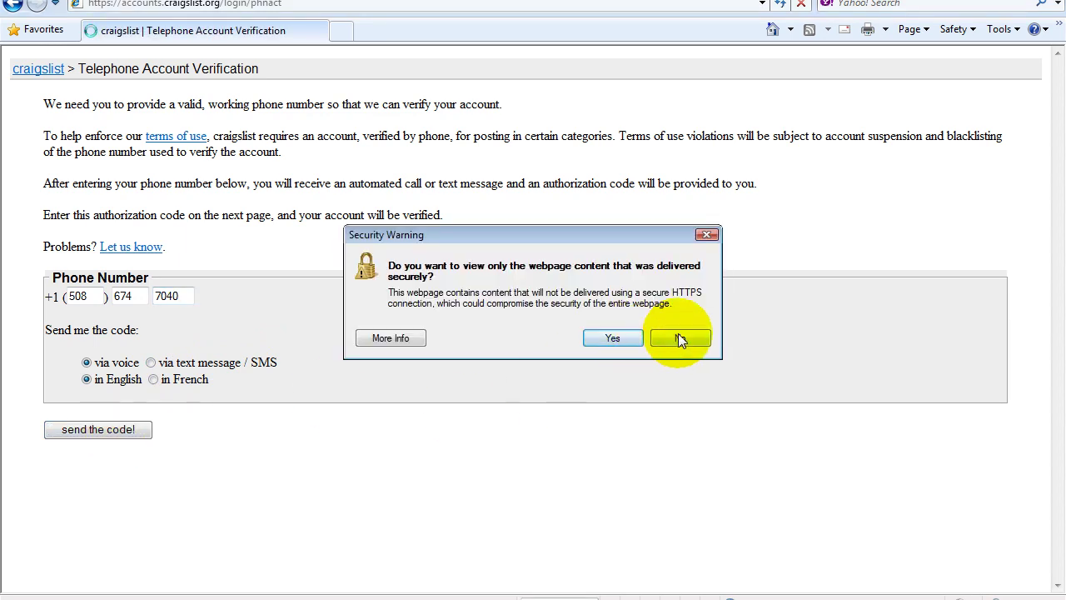
click(682, 342)
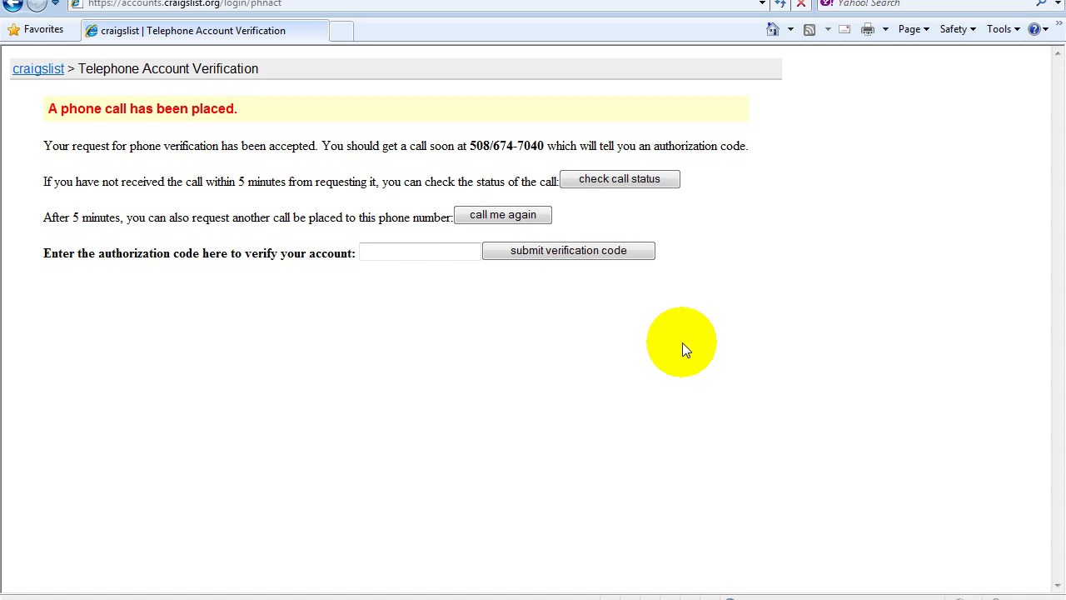
Step: Submit the authorization code received by phone and dismiss the security warning
click(443, 254)
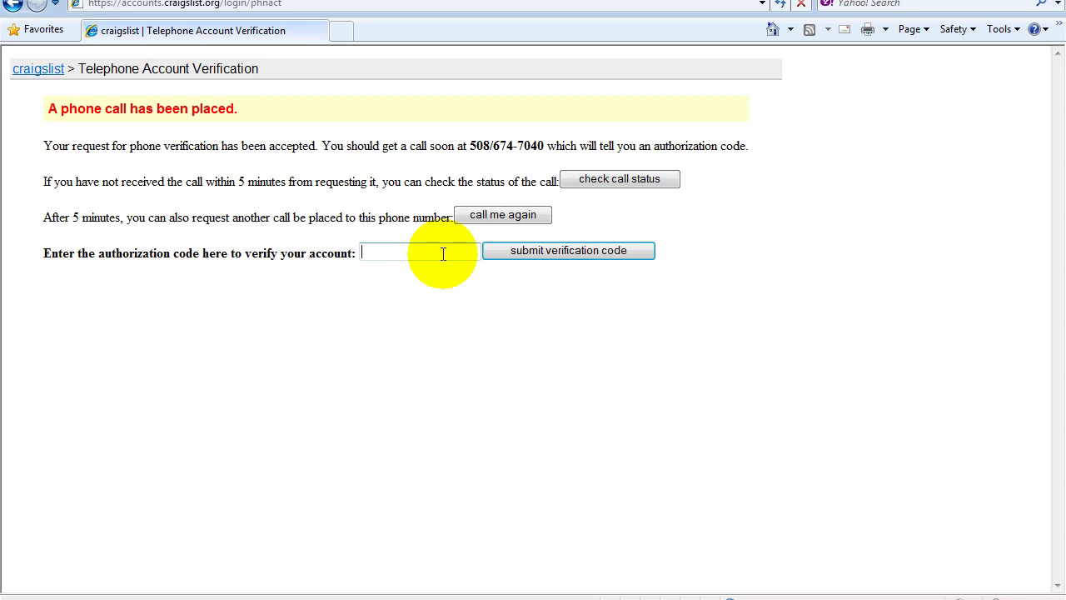
click(443, 254)
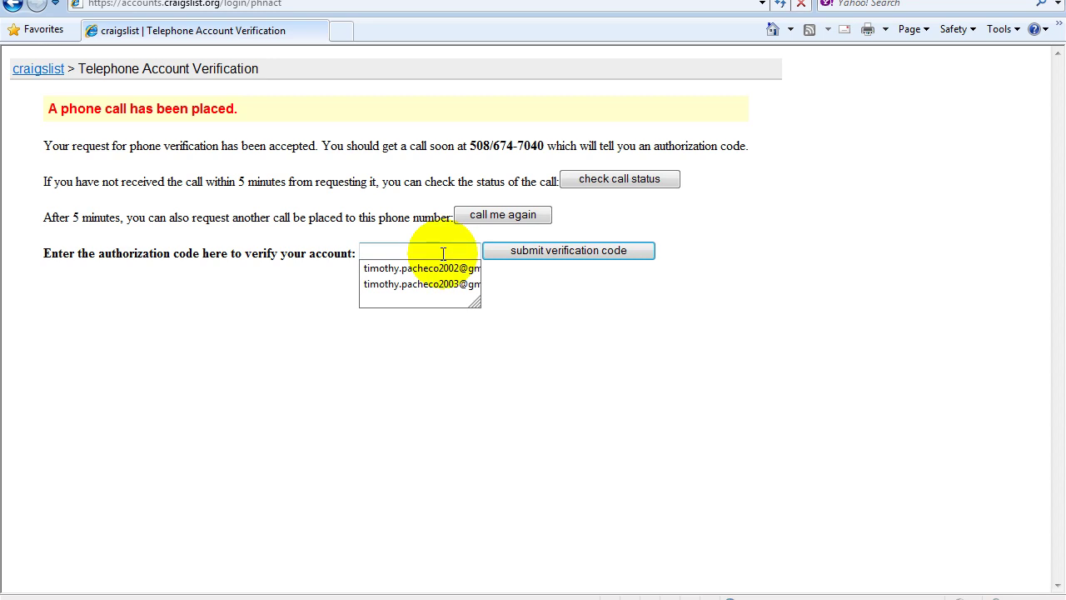
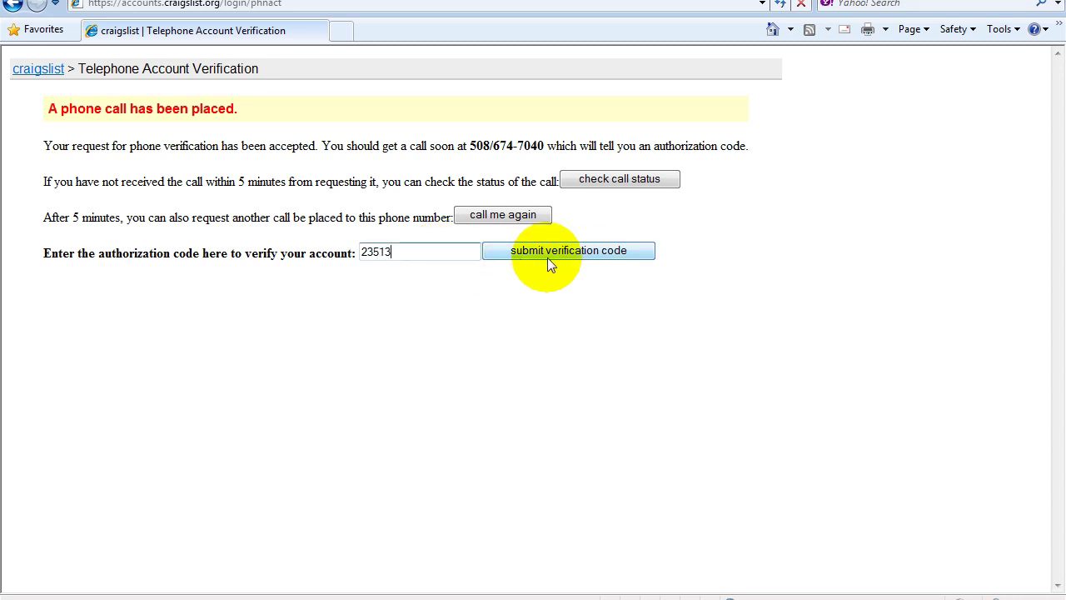
click(548, 257)
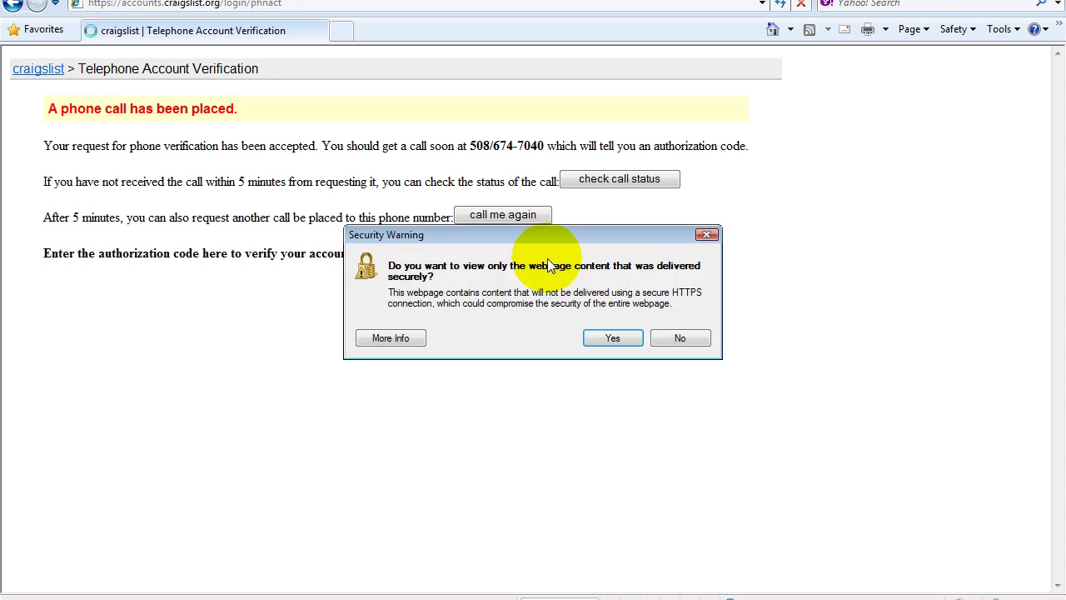
click(676, 343)
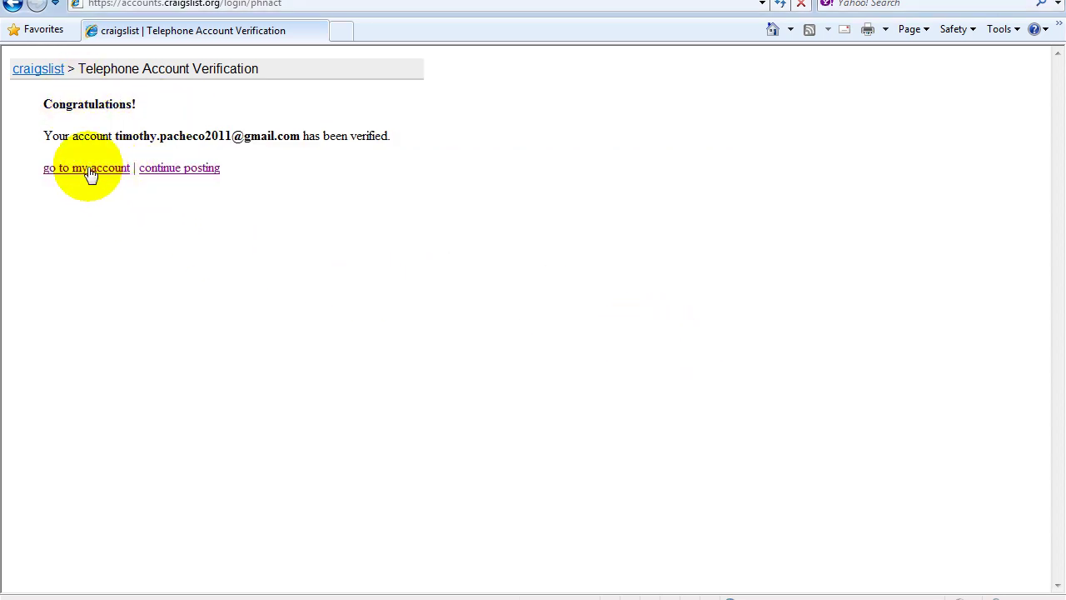
Step: Continue posting and start a new ad in the south coast area
click(185, 171)
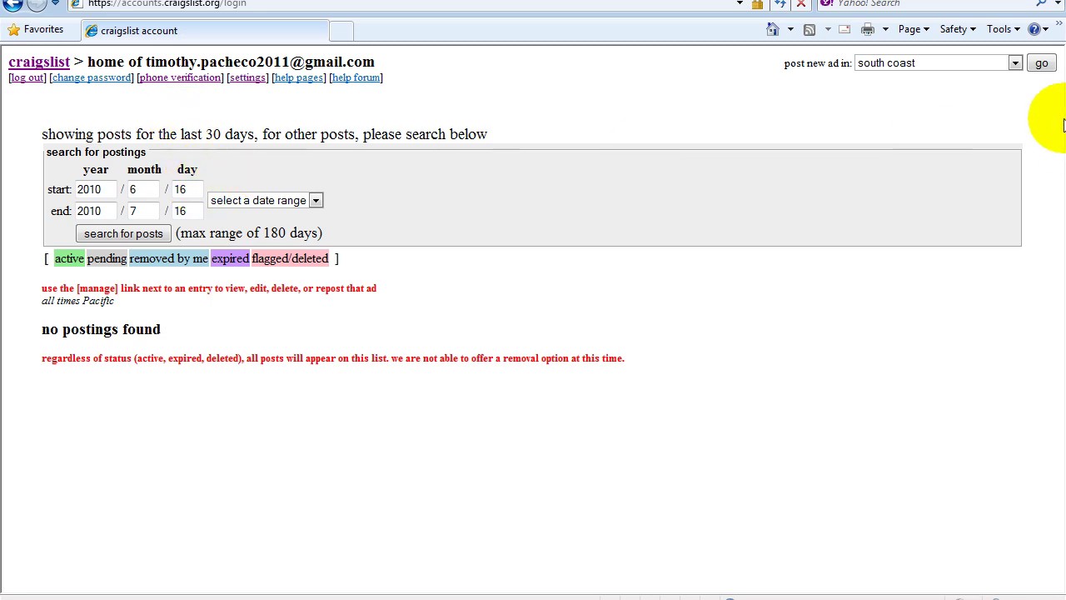
click(1015, 64)
click(1015, 64)
click(1042, 63)
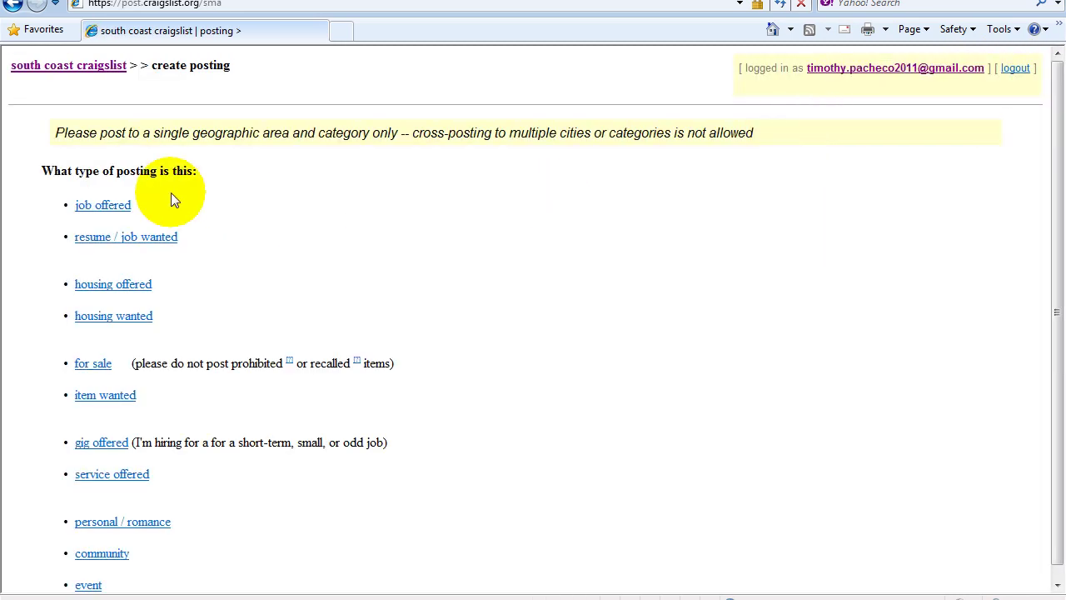
Step: Choose housing offered, then the 'real estate - by broker' category
scroll(172, 209, down, 1)
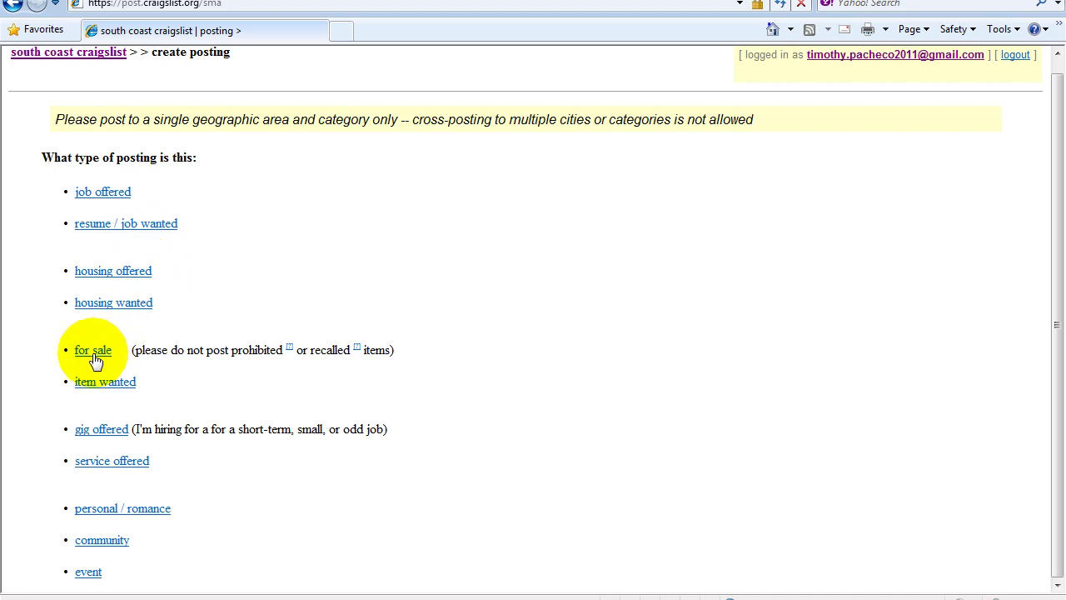
click(114, 277)
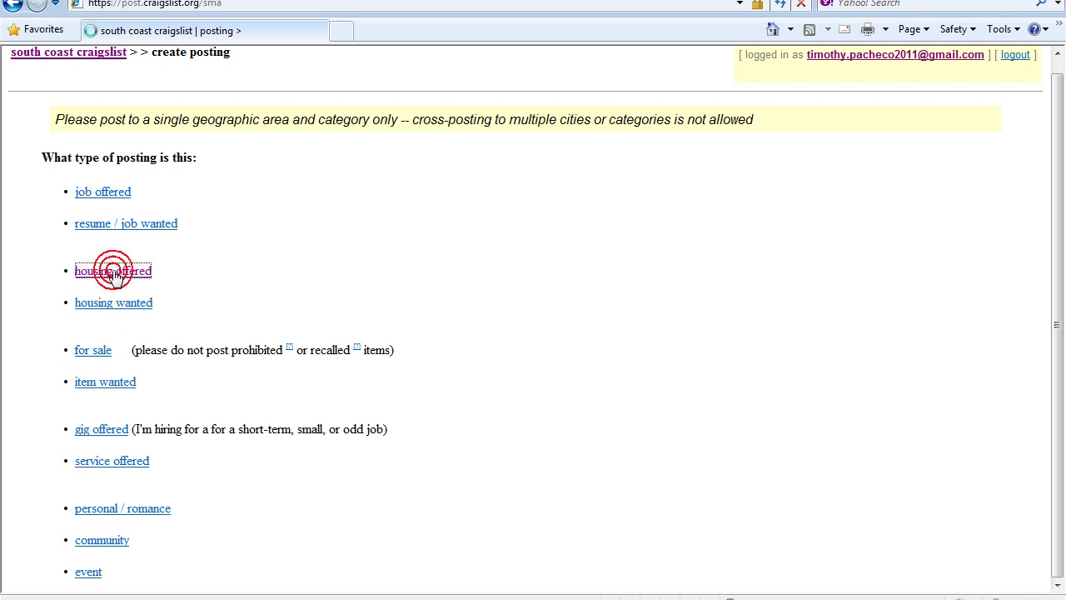
scroll(115, 277, down, 2)
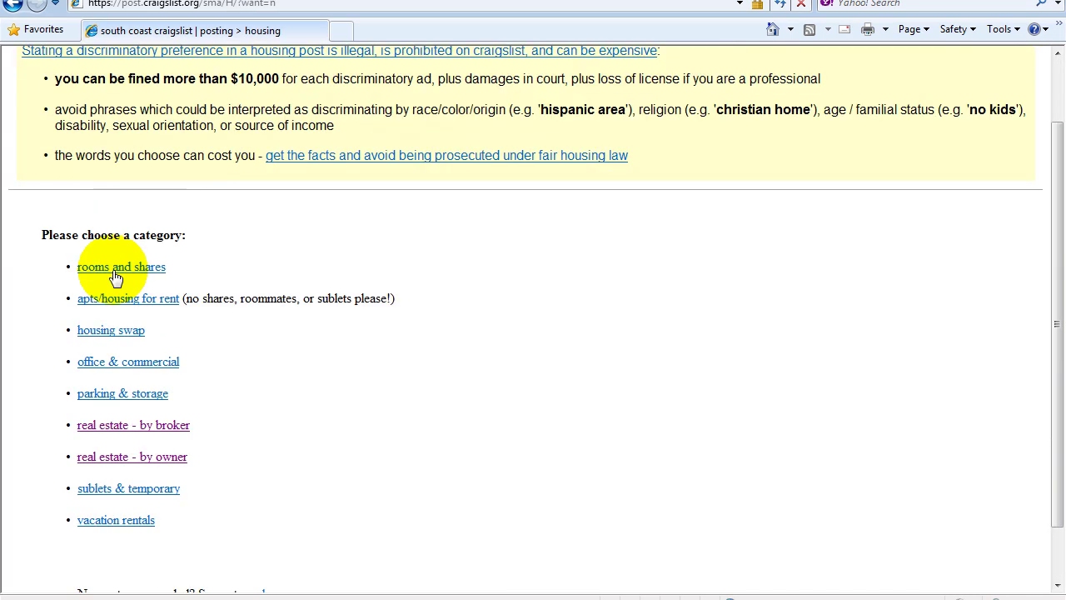
click(130, 430)
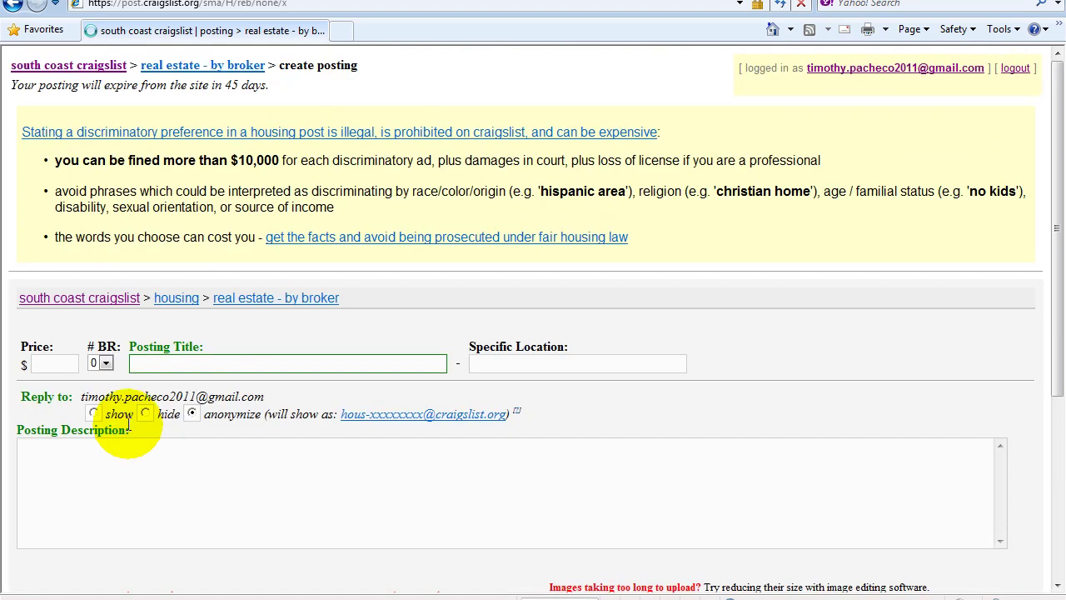
scroll(159, 340, down, 2)
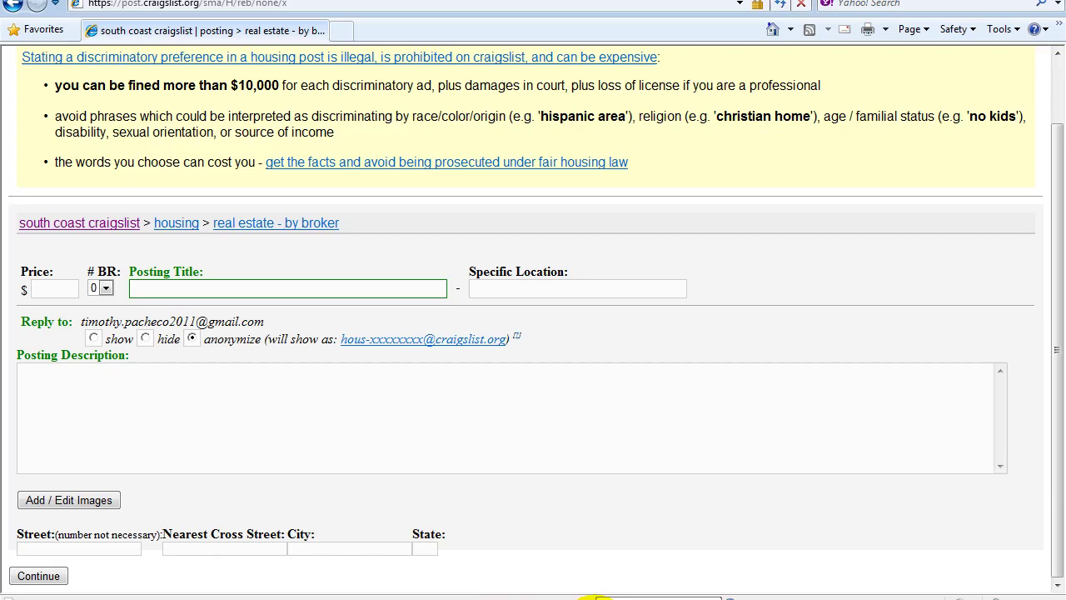
Step: Copy the 'Coming Out of Chapter 13?' headline from cell D24 of Excel's BackPage sheet and return to the posting form
click(595, 596)
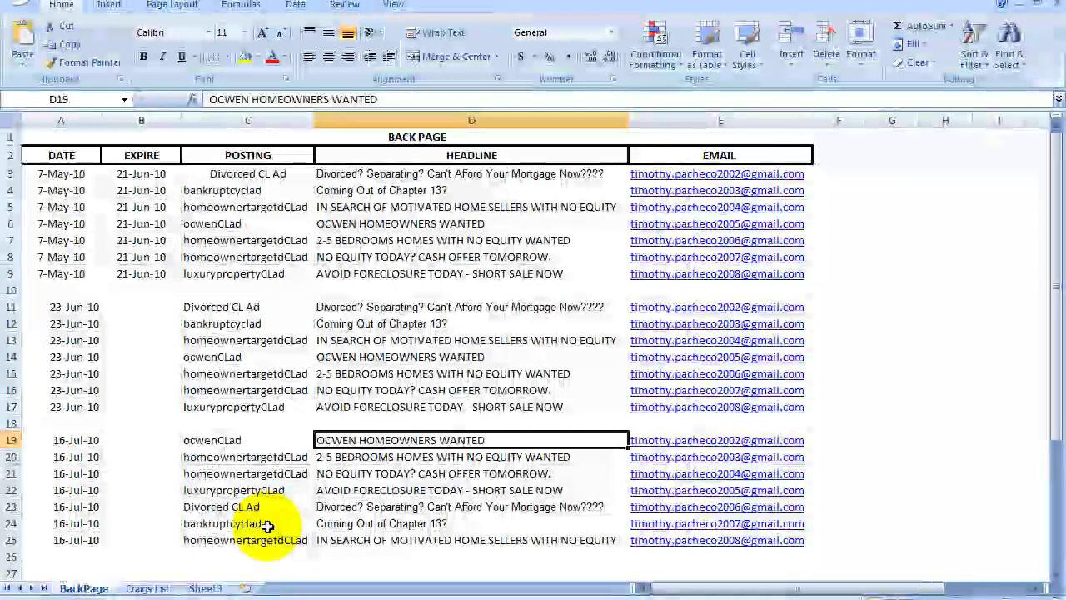
click(366, 525)
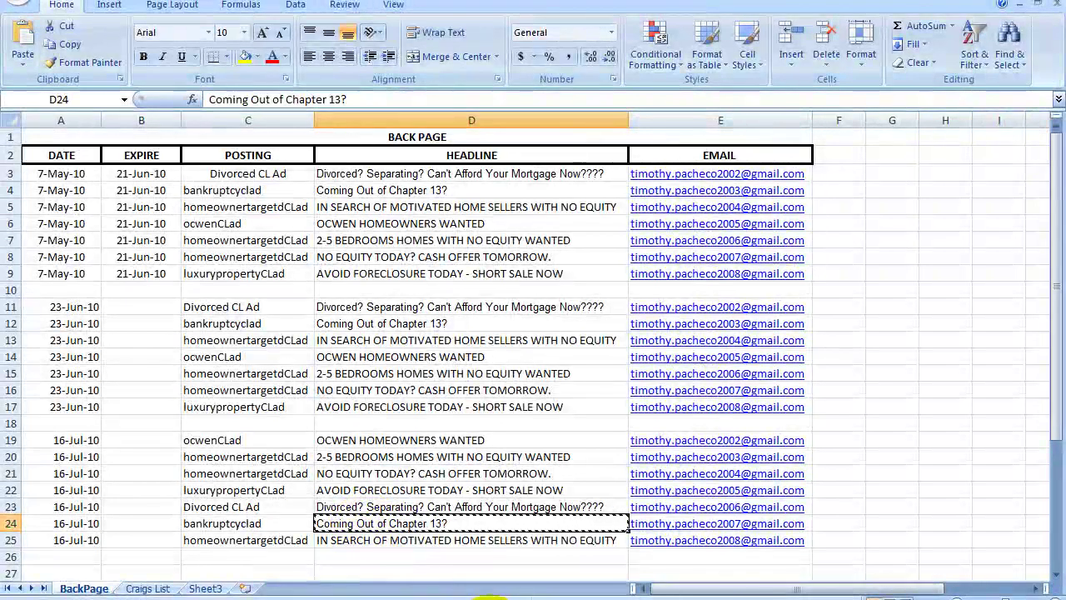
click(529, 597)
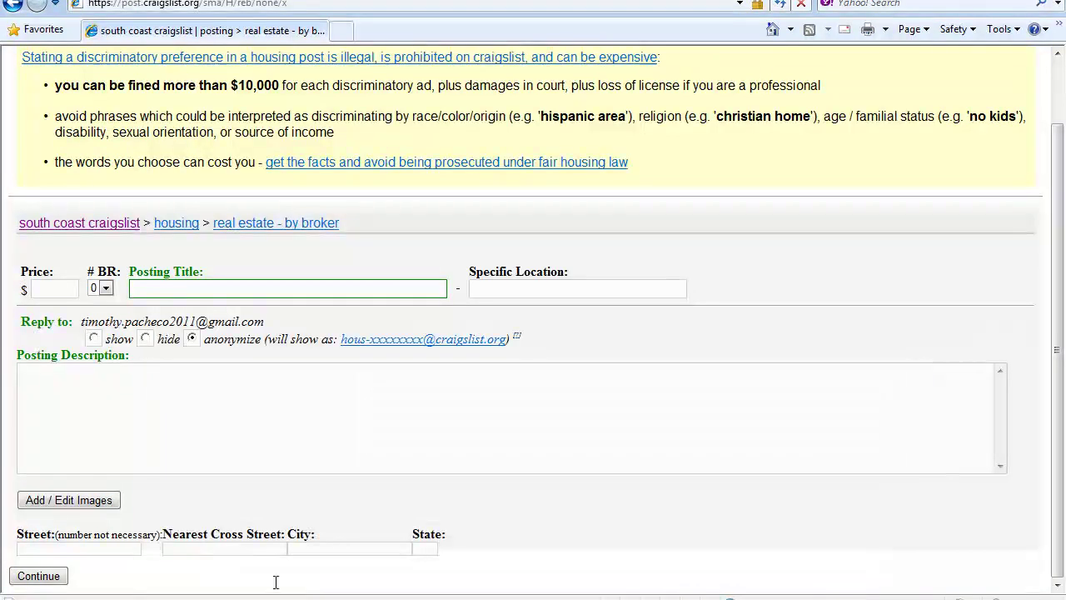
Step: Paste 'Coming Out of Chapter 13?' as the posting title and set the specific location to 'Bristol County'
click(185, 284)
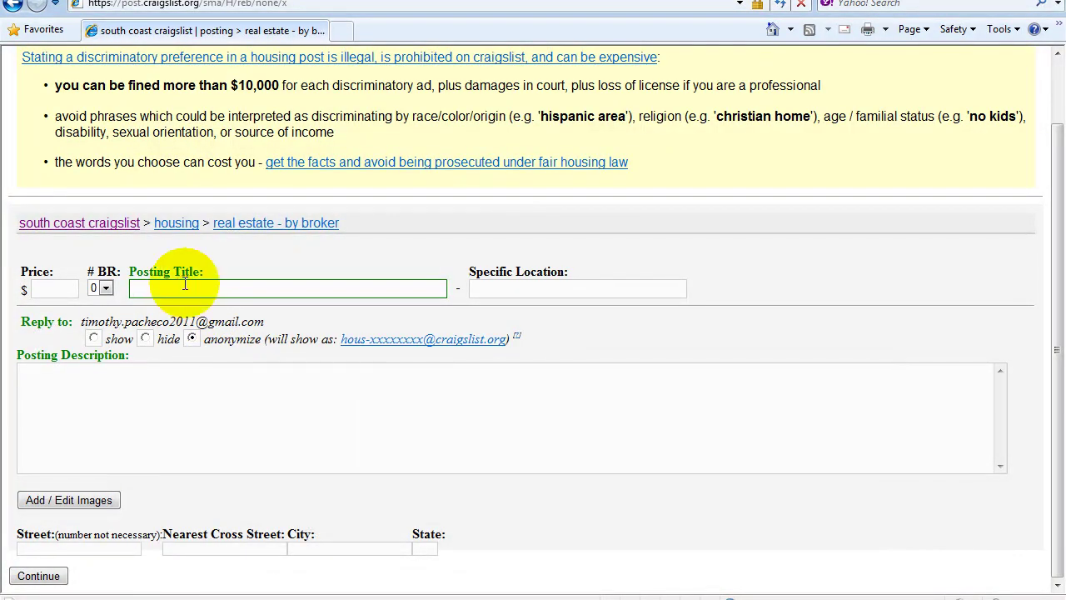
text(Coming Out of Chapter 13?)
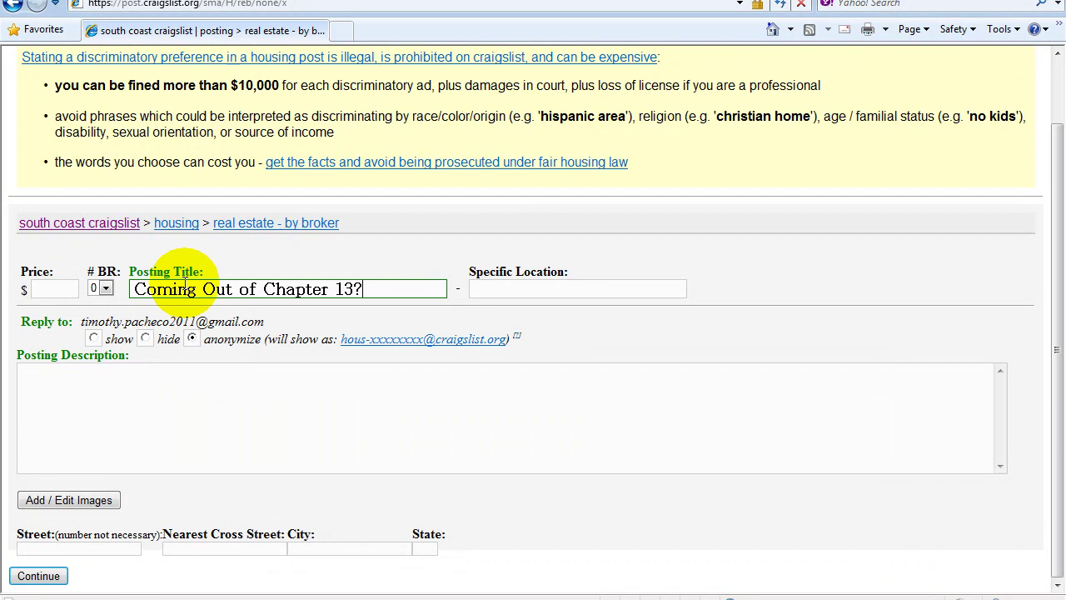
click(501, 291)
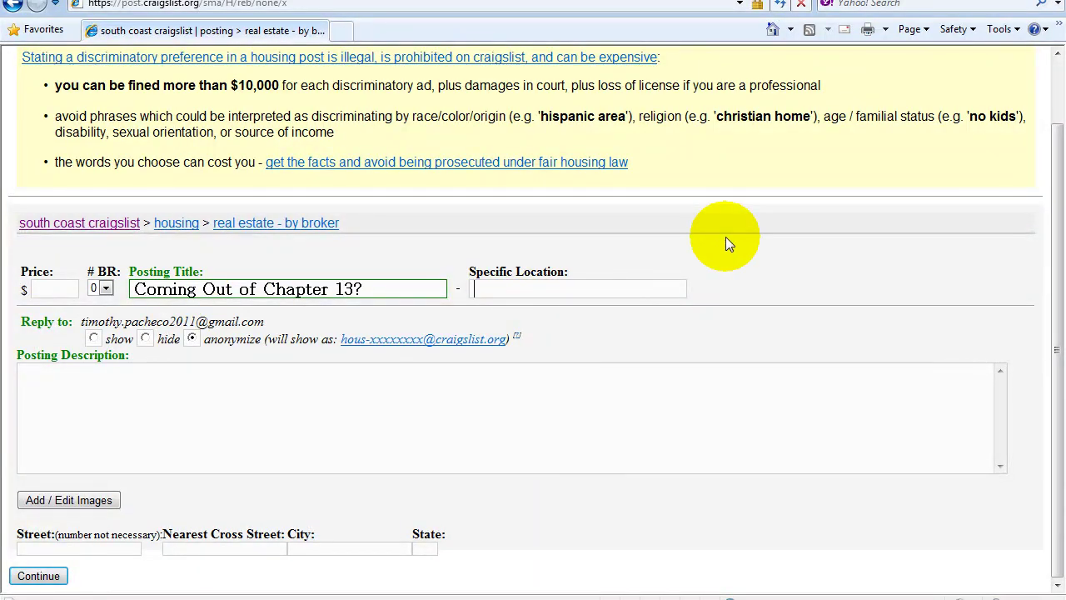
text(Bristol County)
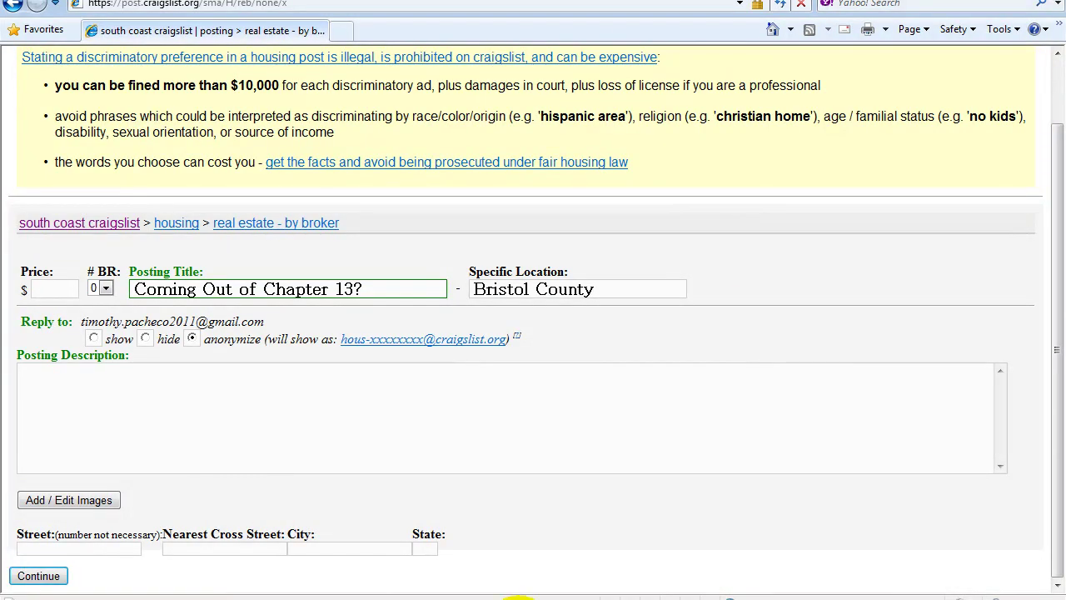
Step: Copy all of the ad's HTML from Notepad and return to the Posting Description box
click(517, 596)
click(359, 250)
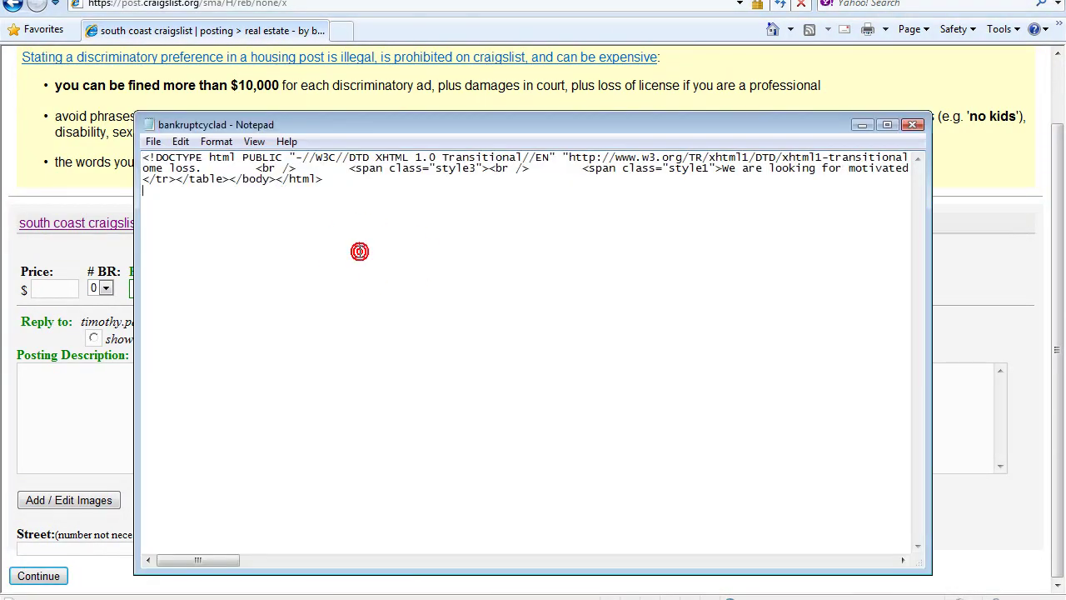
key(ctrl+a)
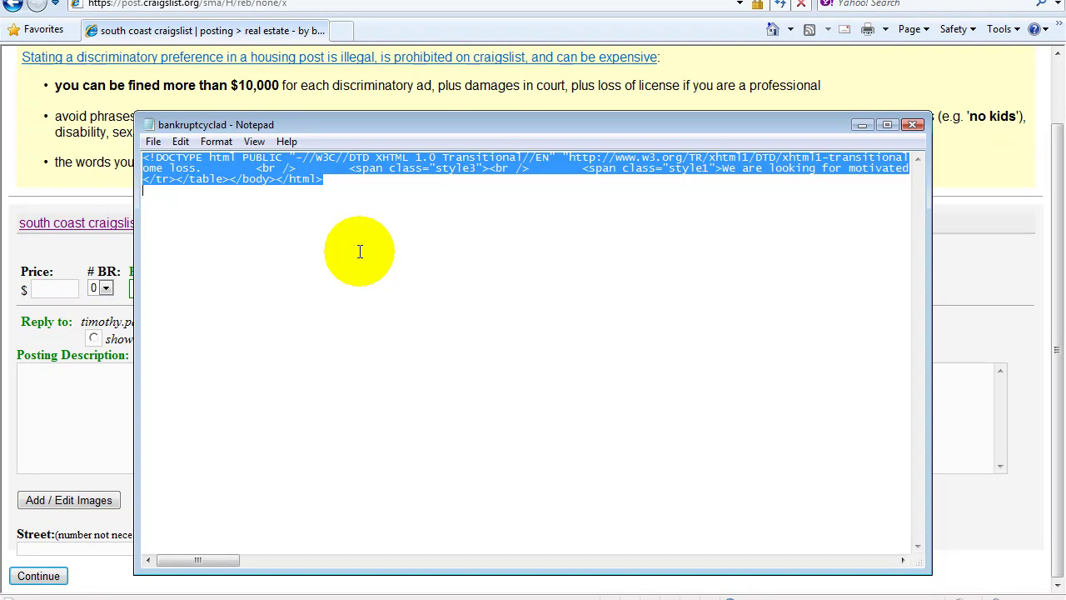
click(34, 413)
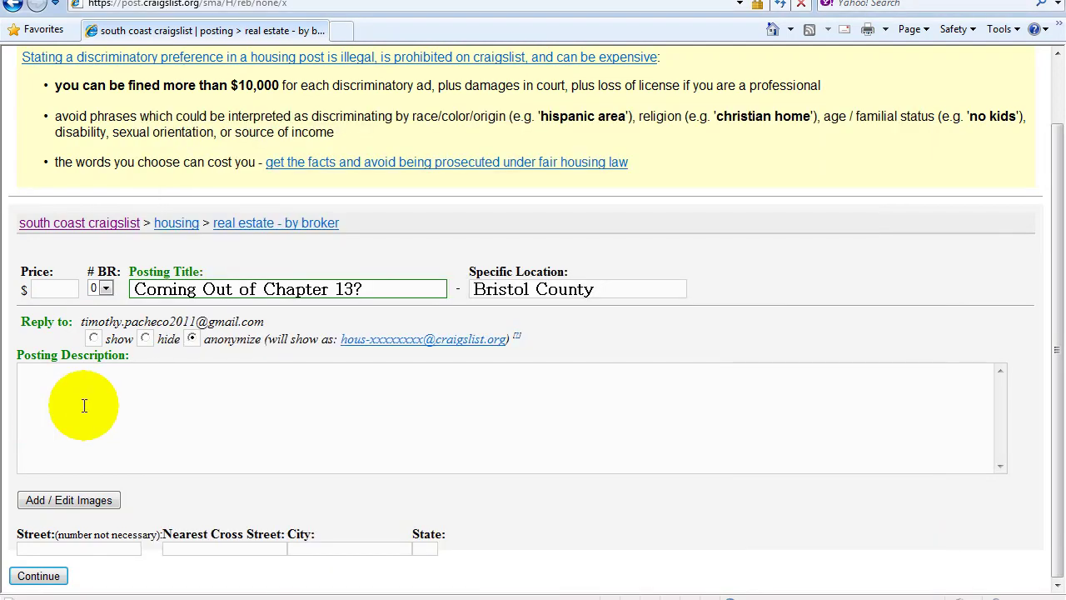
Step: Paste the ad HTML into the posting description and submit it for preview, declining the security warning
key(ctrl+v)
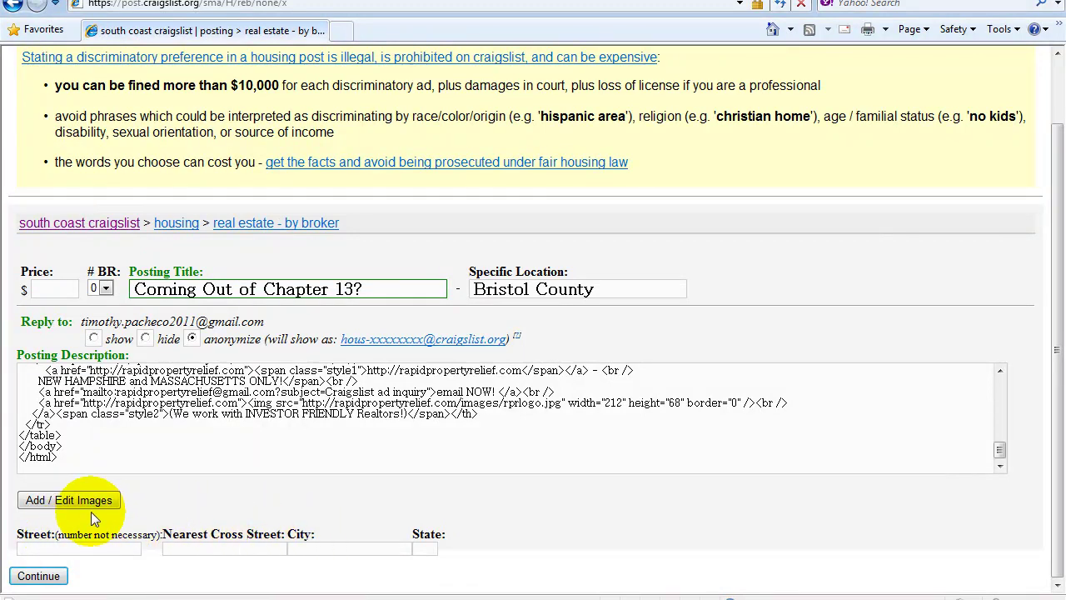
click(52, 577)
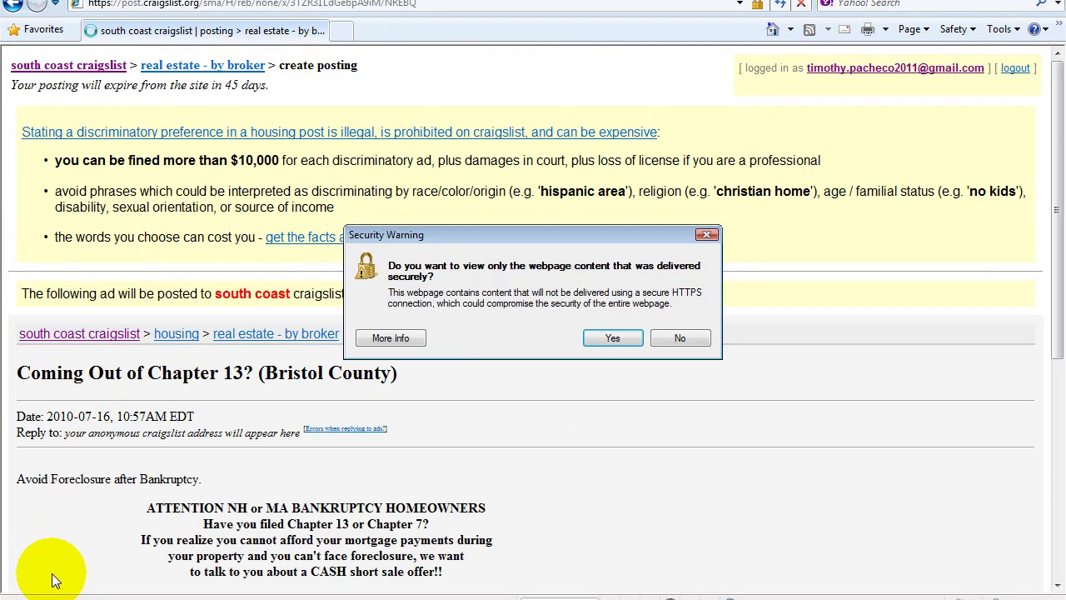
click(681, 337)
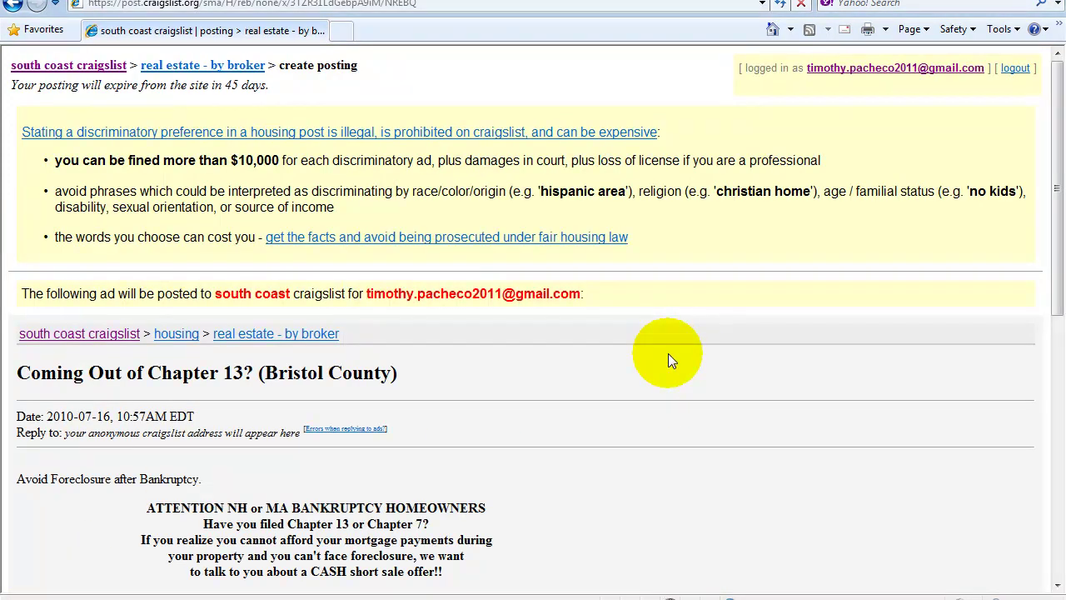
Step: Review the rendered Bristol County ad preview and confirm it to continue posting
scroll(668, 353, down, 4)
scroll(208, 195, up, 1)
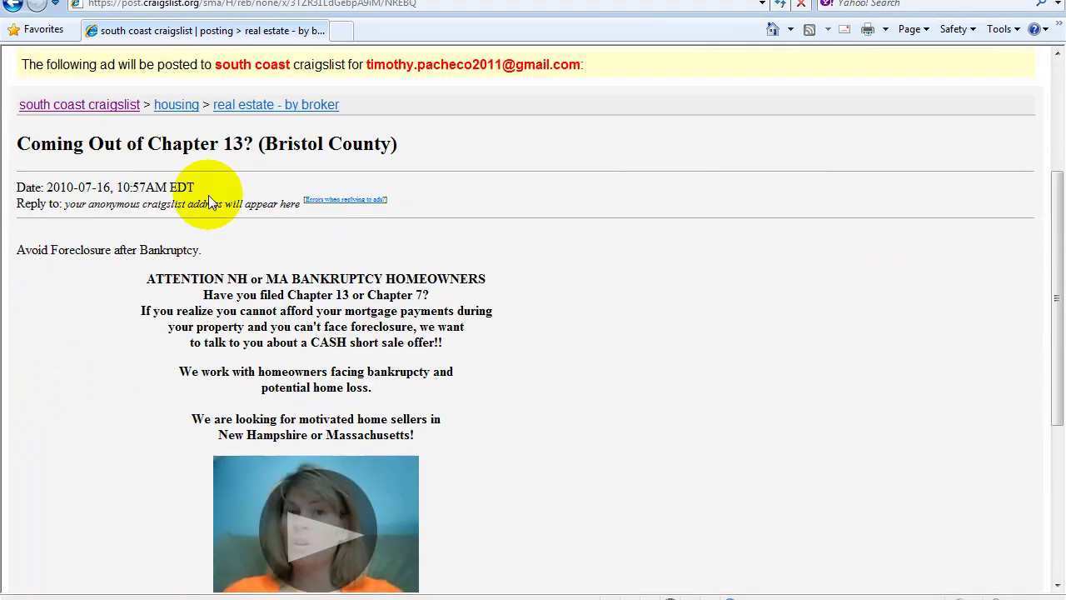
scroll(208, 195, up, 2)
scroll(214, 218, down, 1)
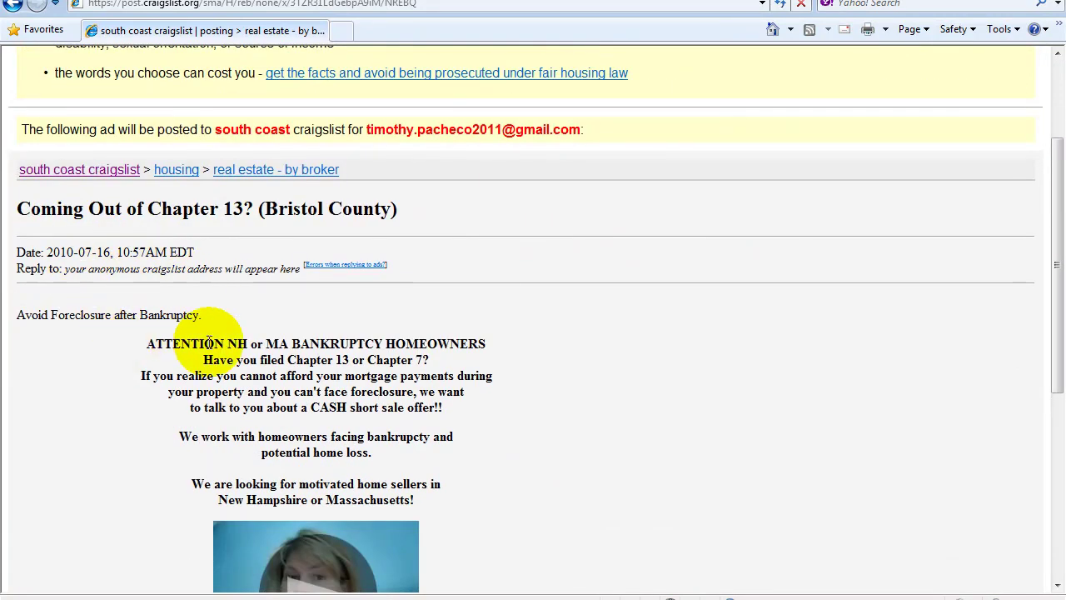
drag(148, 342, 468, 560)
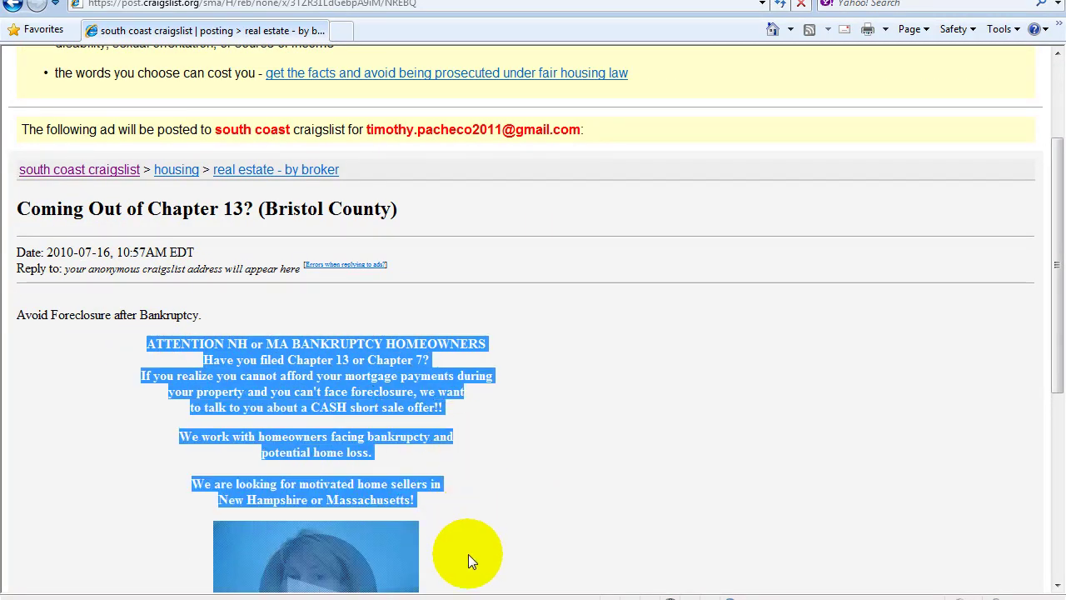
scroll(510, 425, down, 5)
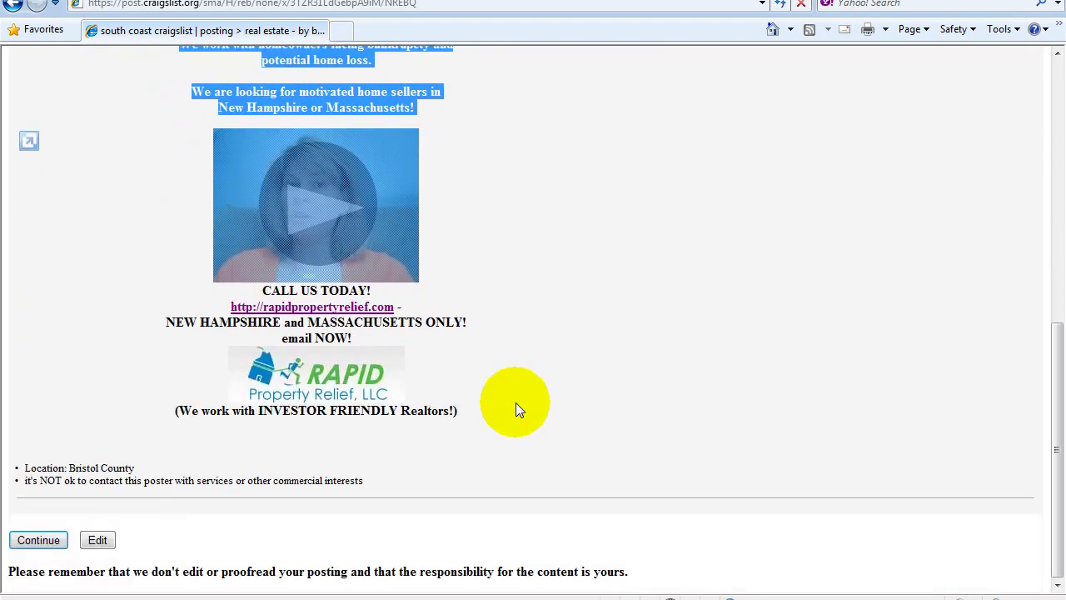
click(34, 541)
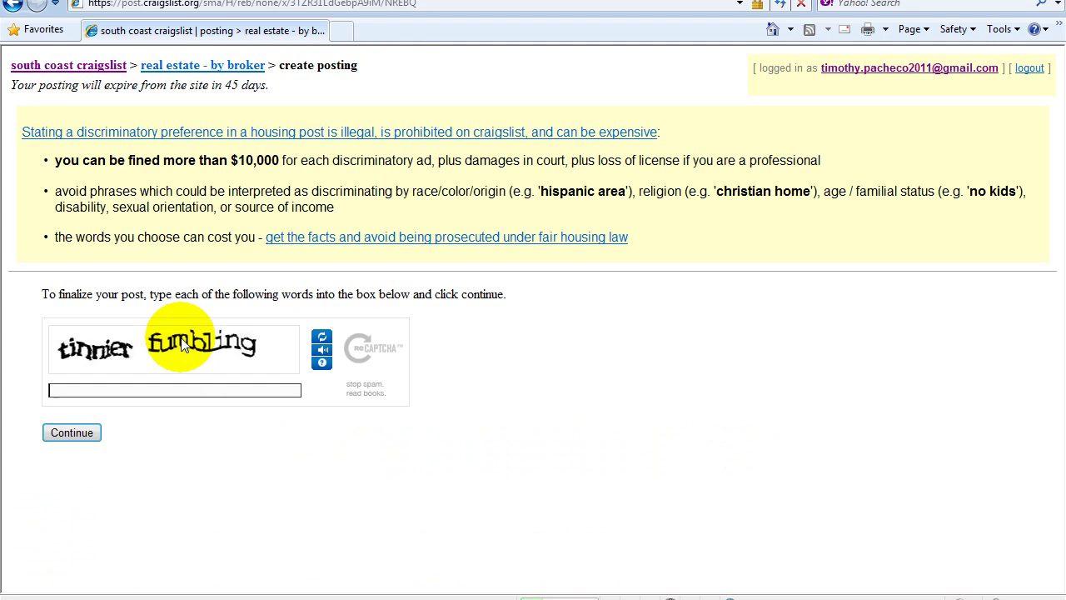
Step: Enter the two displayed word-verification words and submit them to publish the ad
click(155, 390)
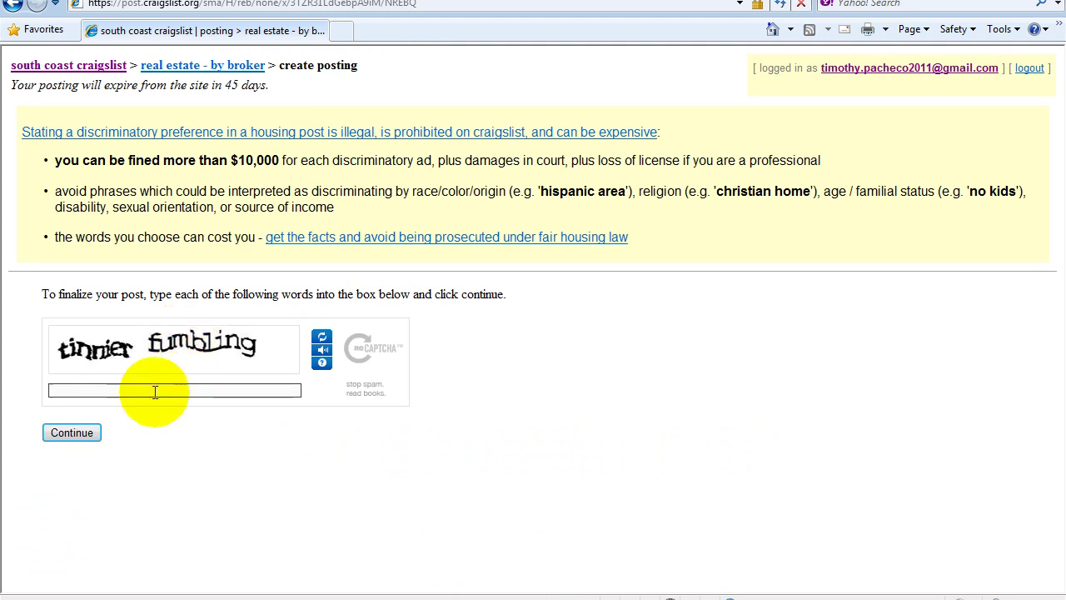
text(tinnier fumbling)
click(72, 434)
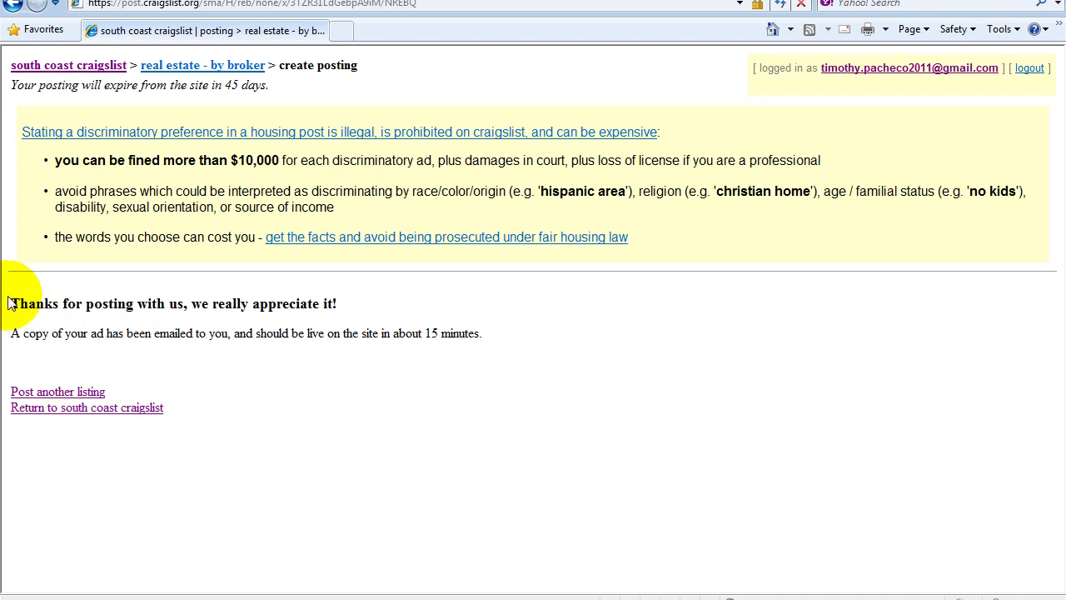
drag(10, 303, 355, 314)
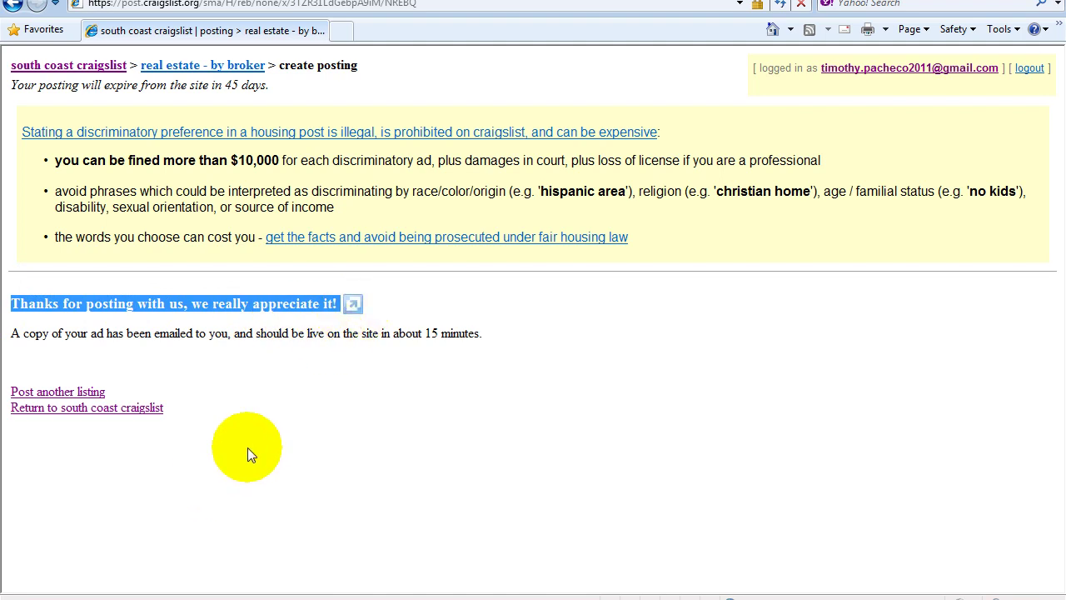
click(248, 448)
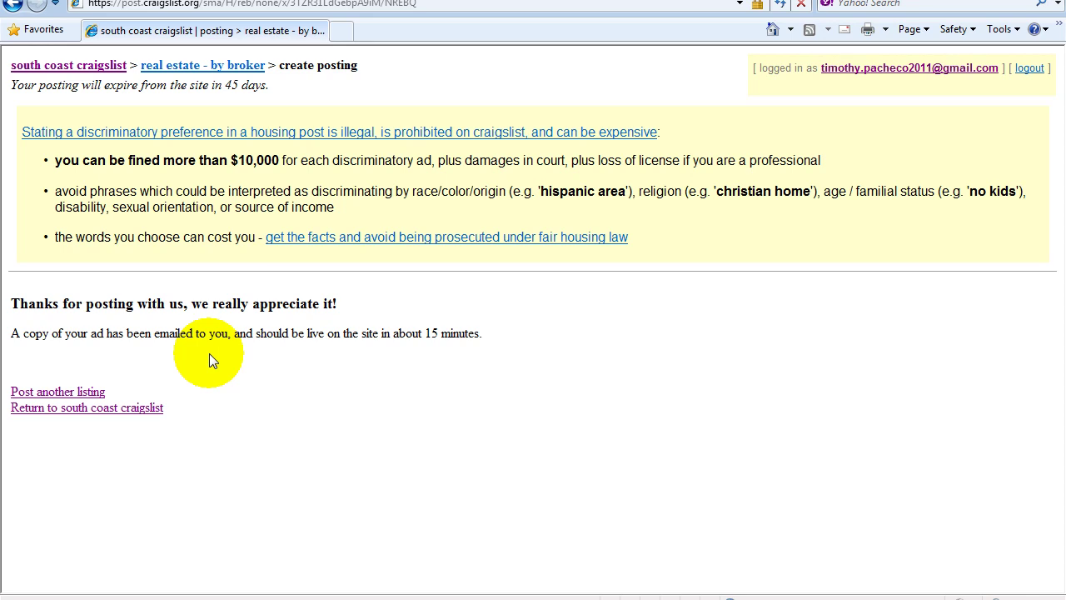
click(209, 353)
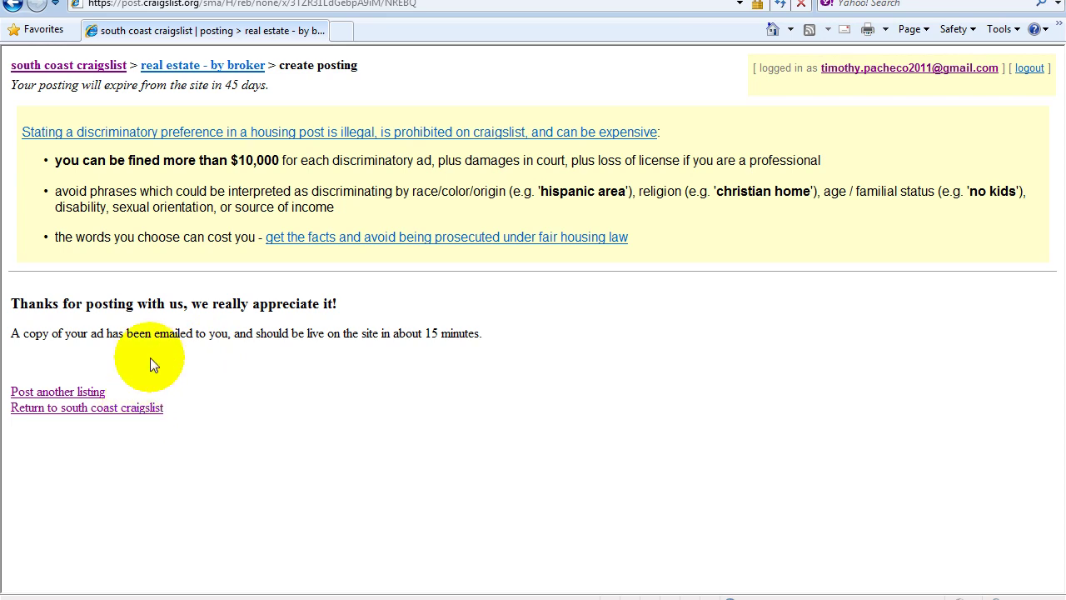
Step: Open the live 'Coming Out of Chapter 13?' ad from the real estate by broker listings and scroll through it
click(223, 74)
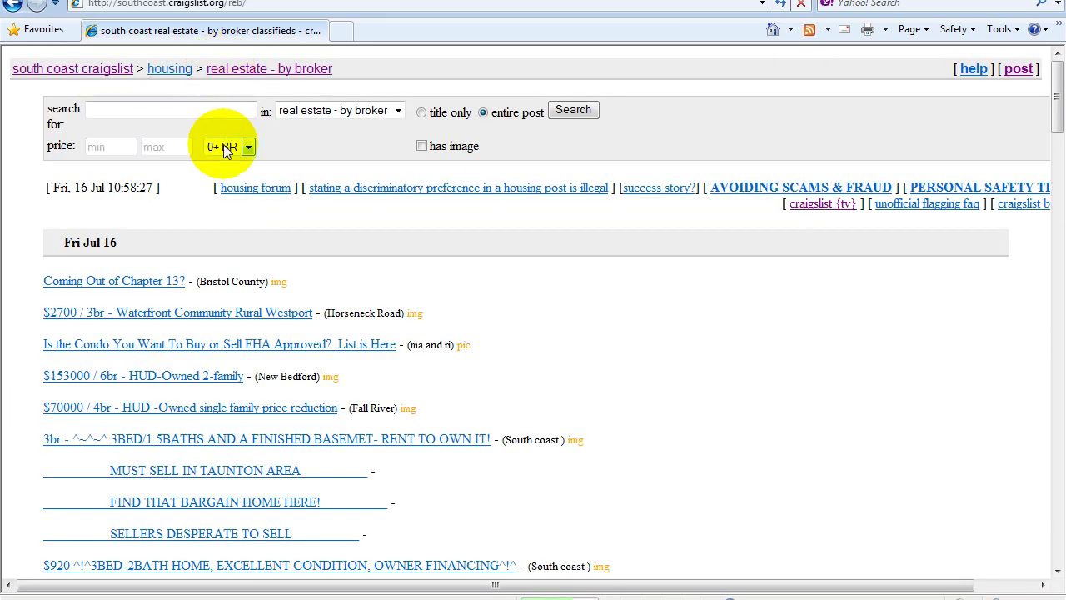
click(155, 283)
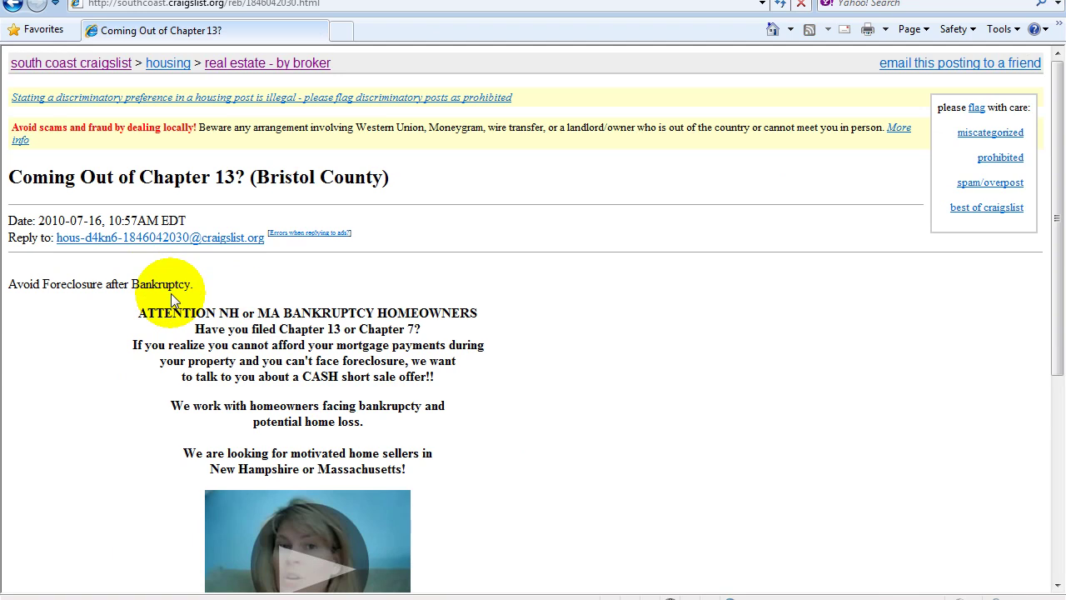
scroll(171, 293, down, 3)
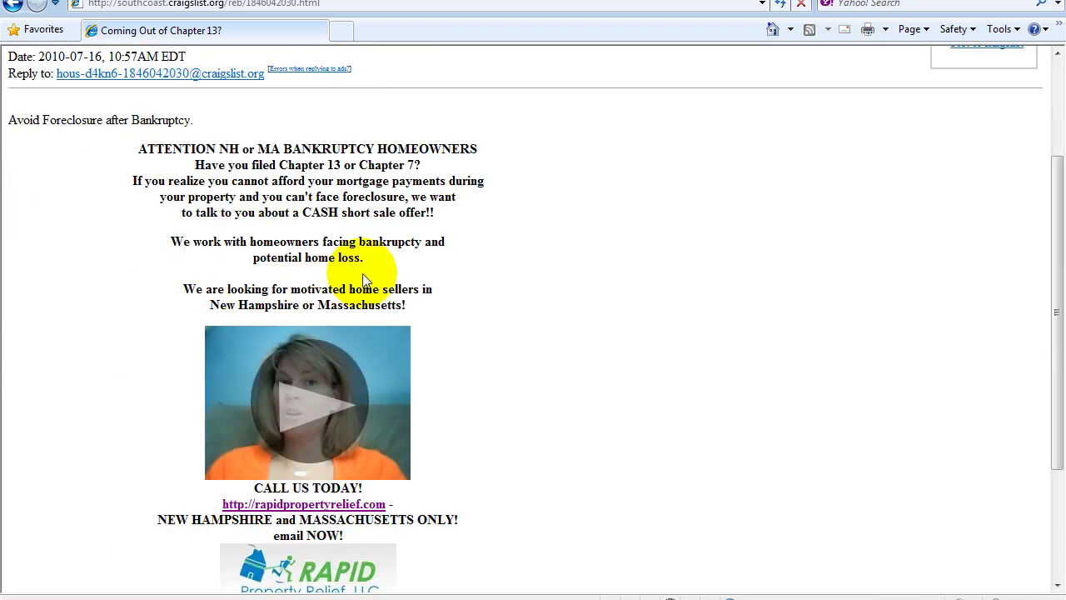
scroll(473, 296, down, 3)
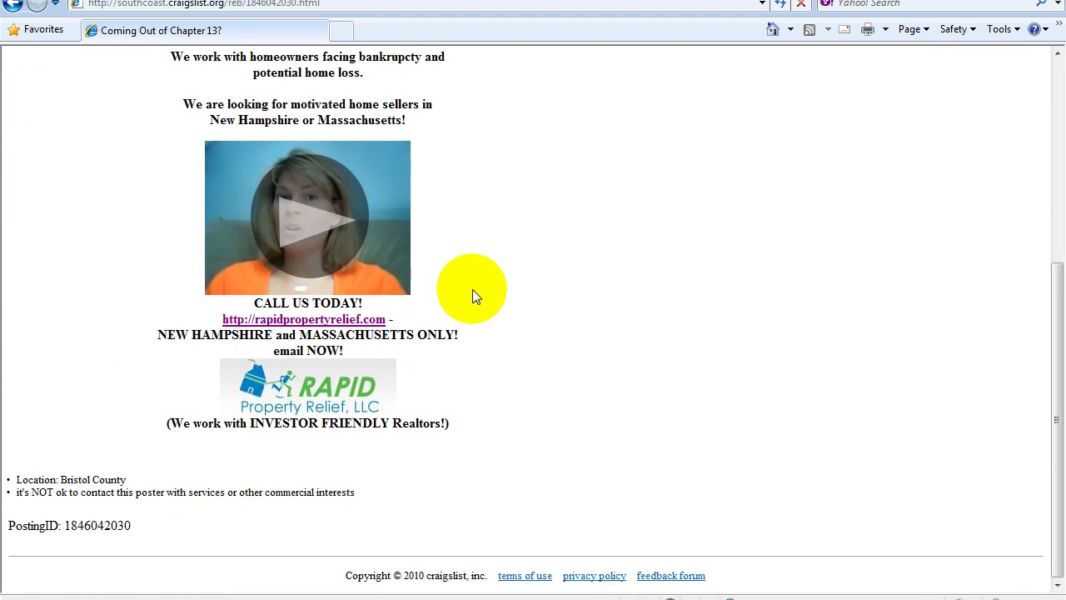
scroll(472, 289, up, 6)
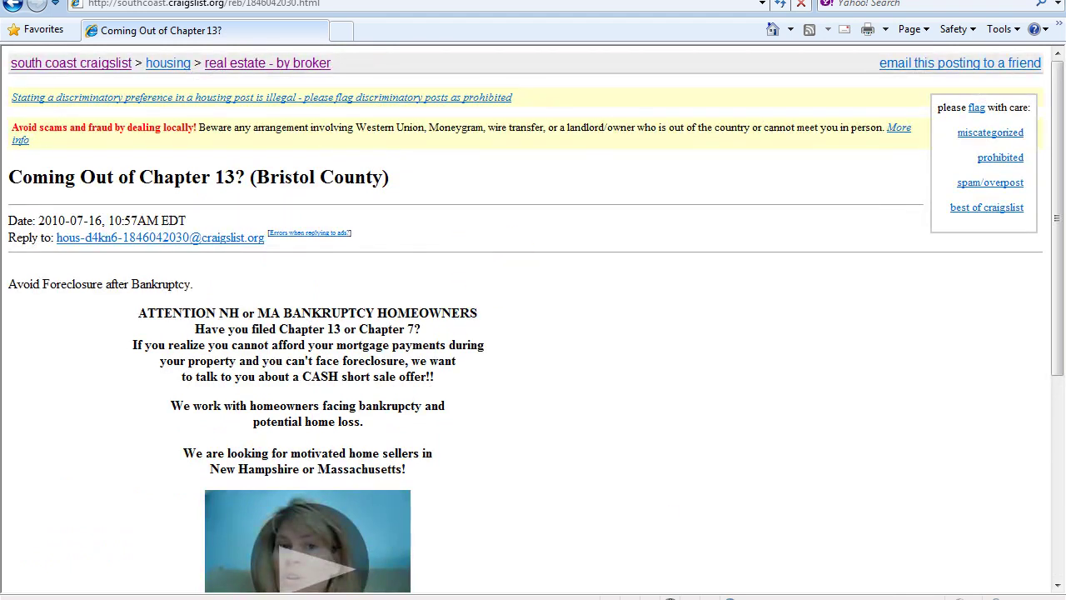